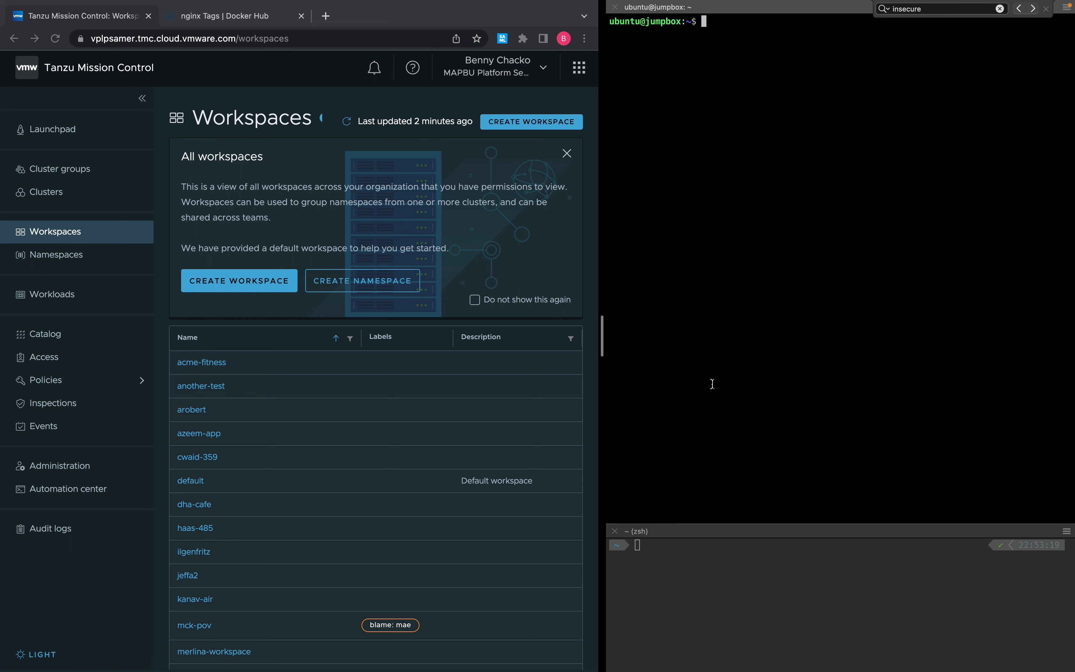
List the cluster's namespaces with kubectl get ns and highlight demo-ns in the output.
type("kubectl get ns")
key("Return")
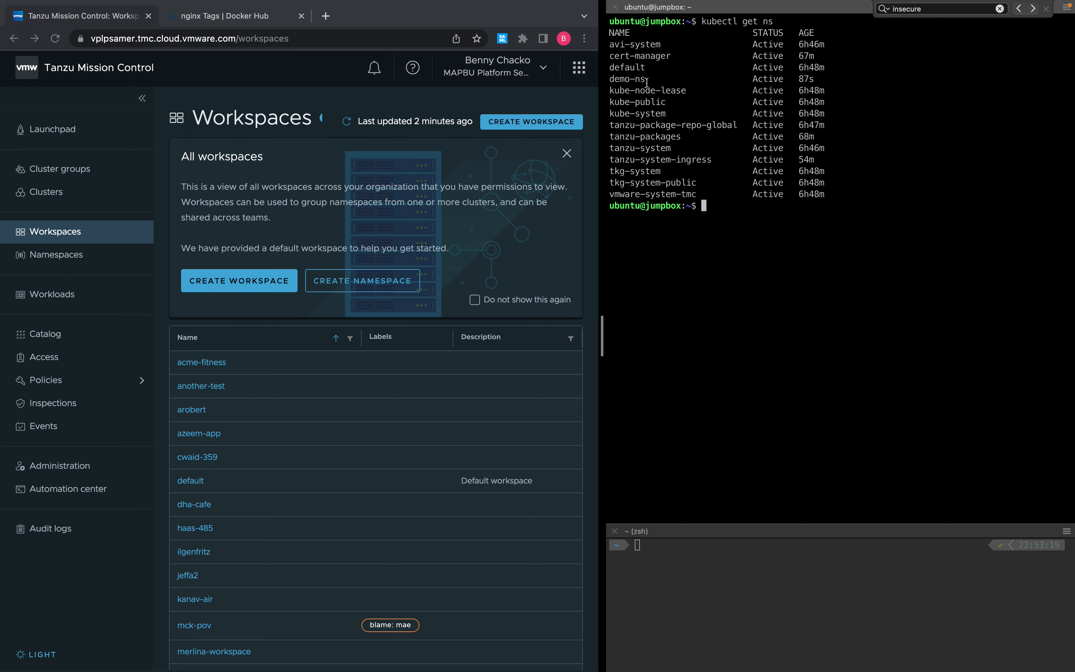
left_click_drag(646, 79, 609, 79)
Create a new workspace named demo-workspace in Tanzu Mission Control.
left_click(245, 284)
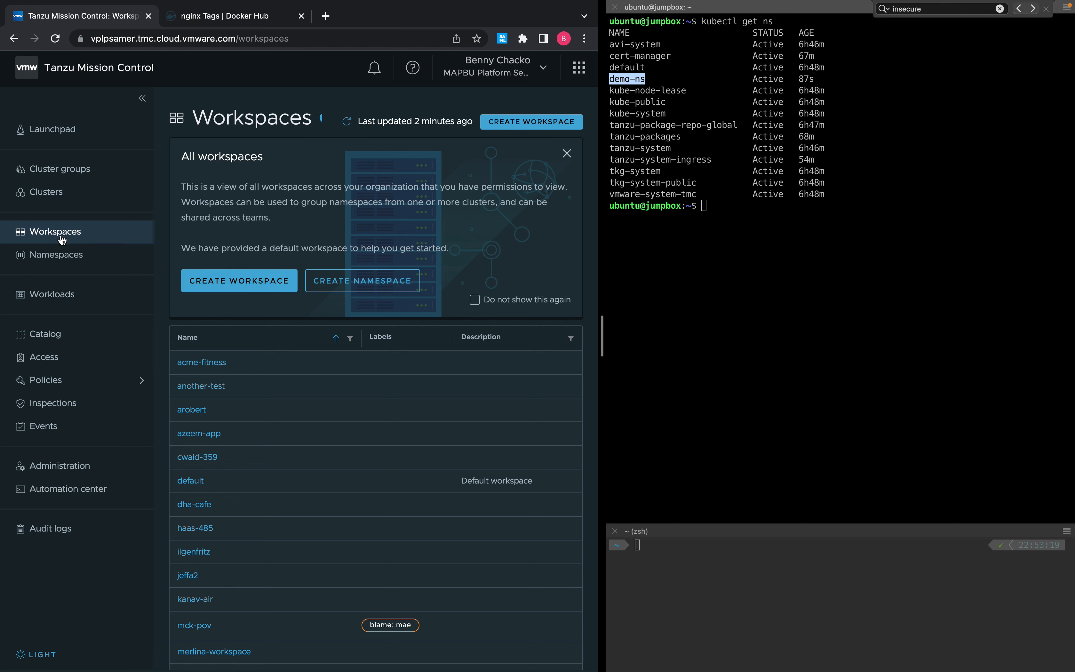
left_click(233, 283)
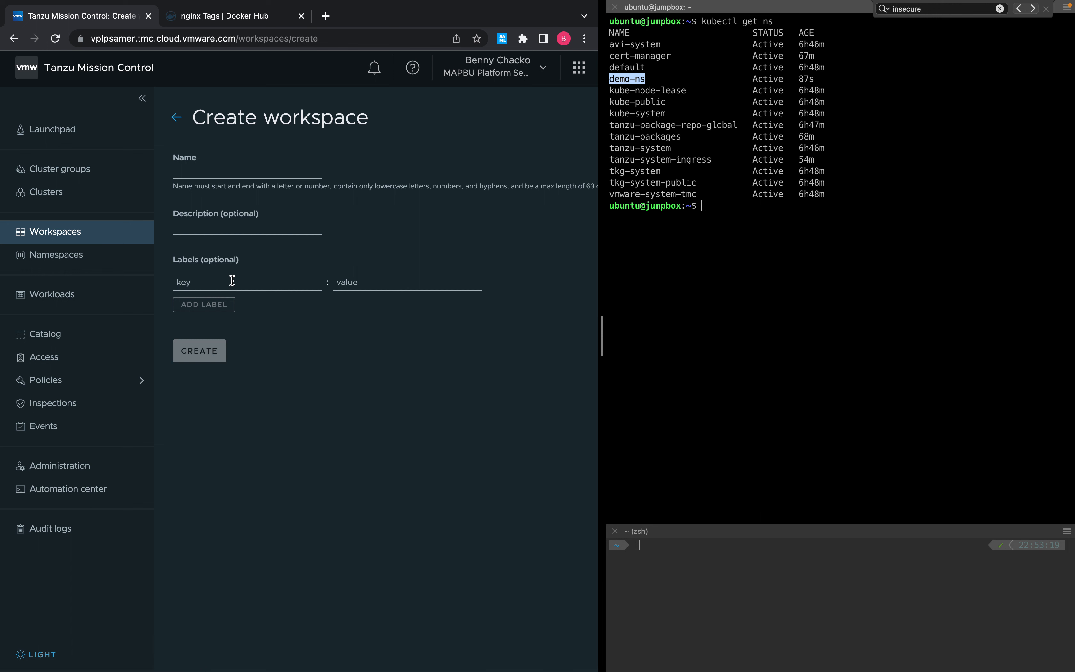
left_click(205, 174)
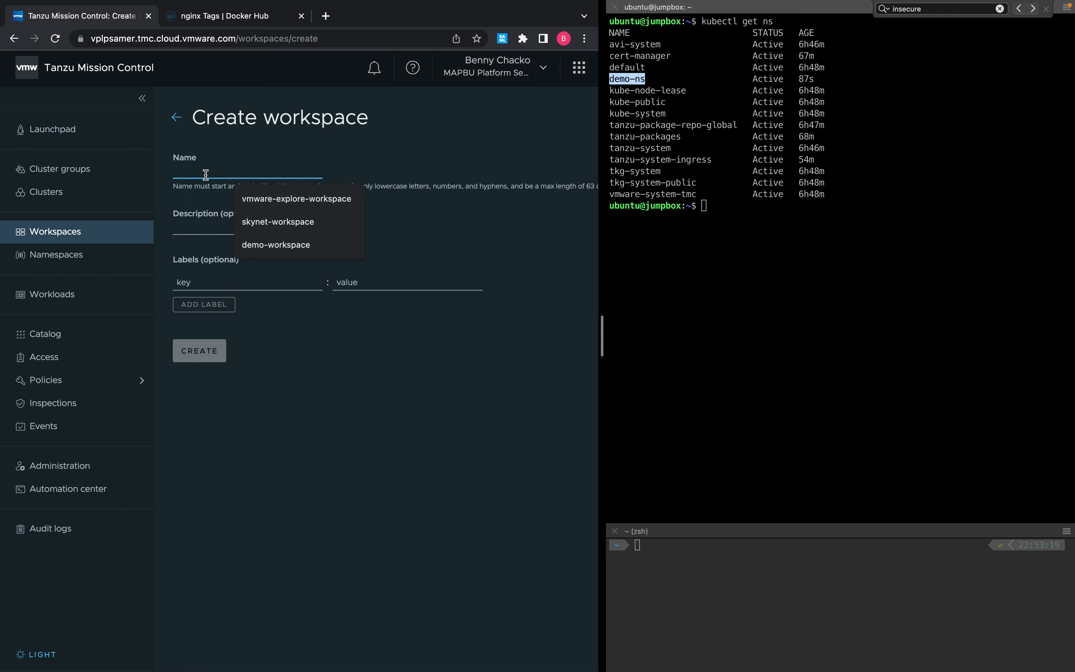
left_click(295, 246)
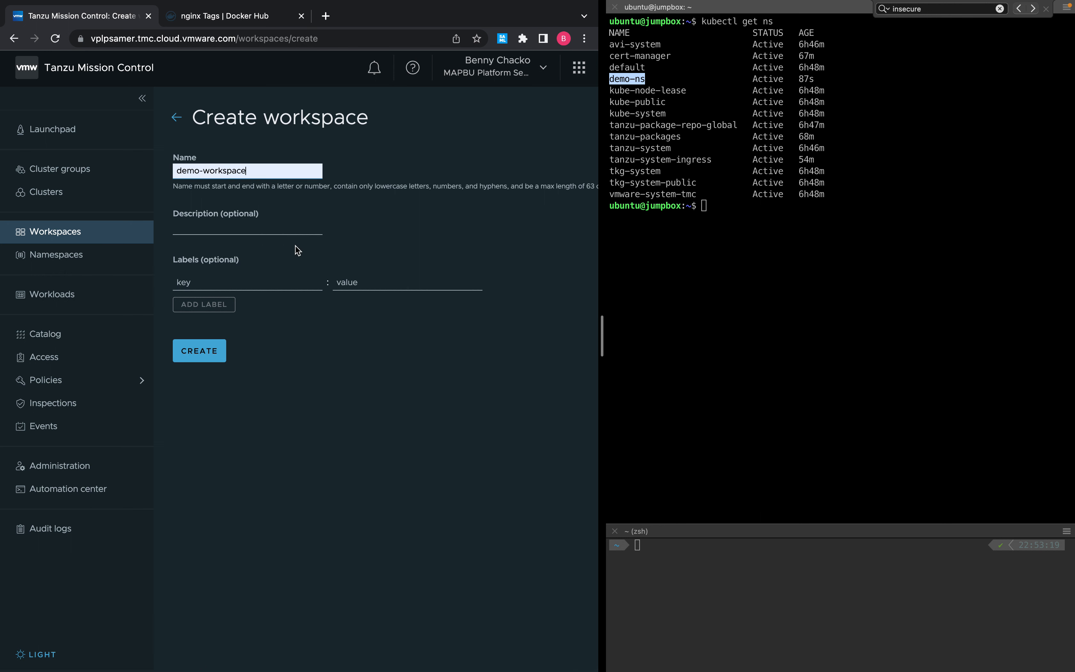
left_click(193, 352)
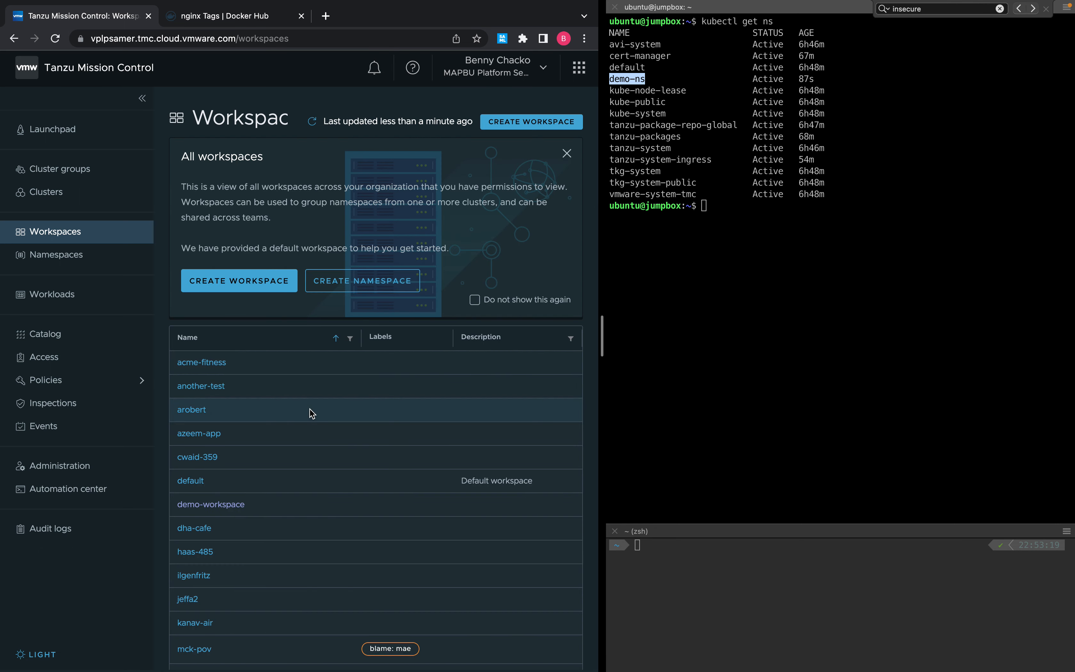
scroll(267, 413, "down", 2)
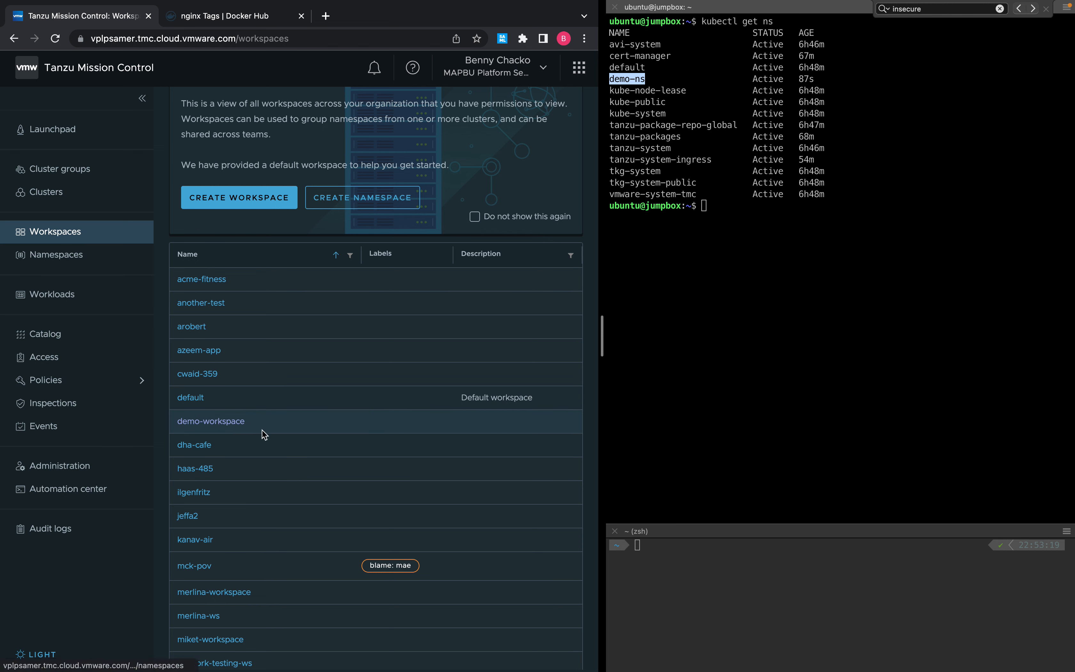
Attach the demo-ns namespace to demo-workspace from the Namespaces list.
left_click(68, 258)
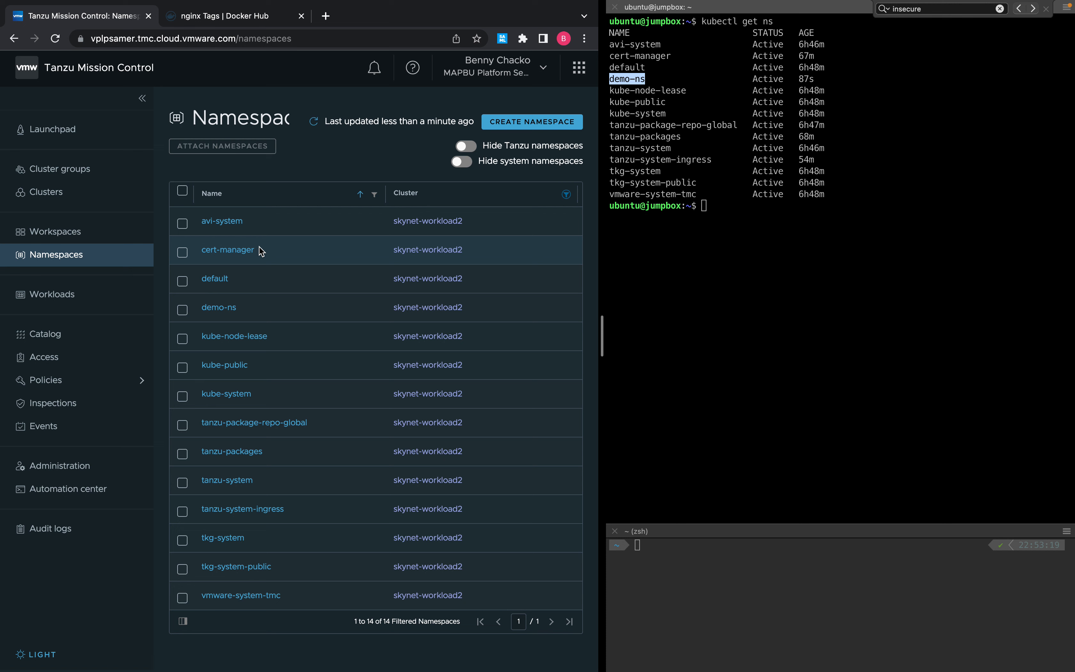
left_click(183, 310)
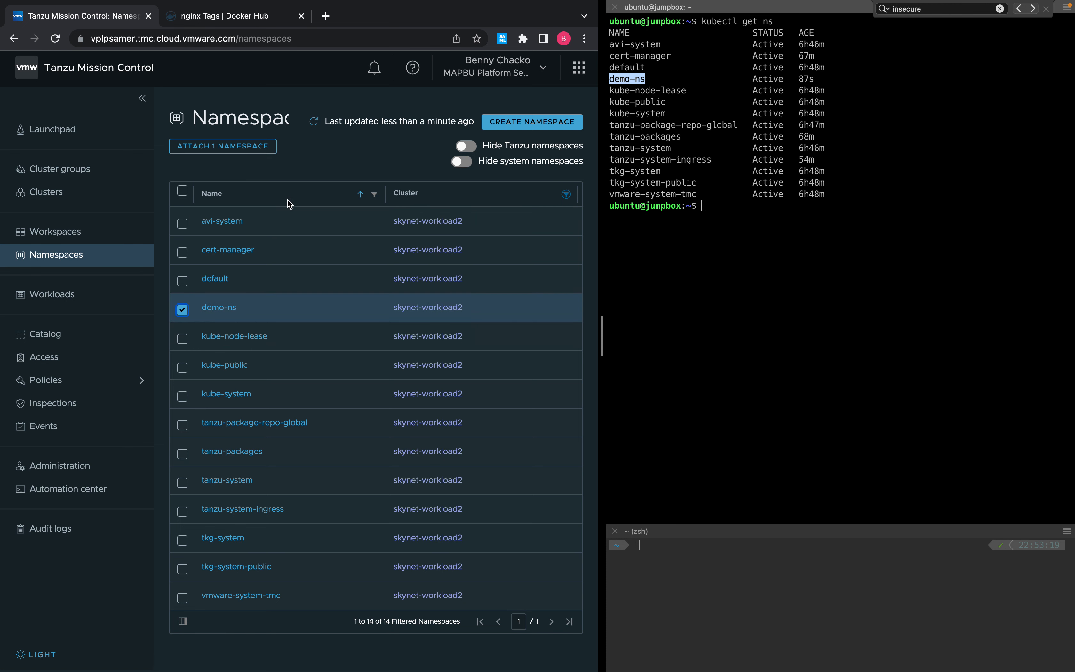
left_click(213, 150)
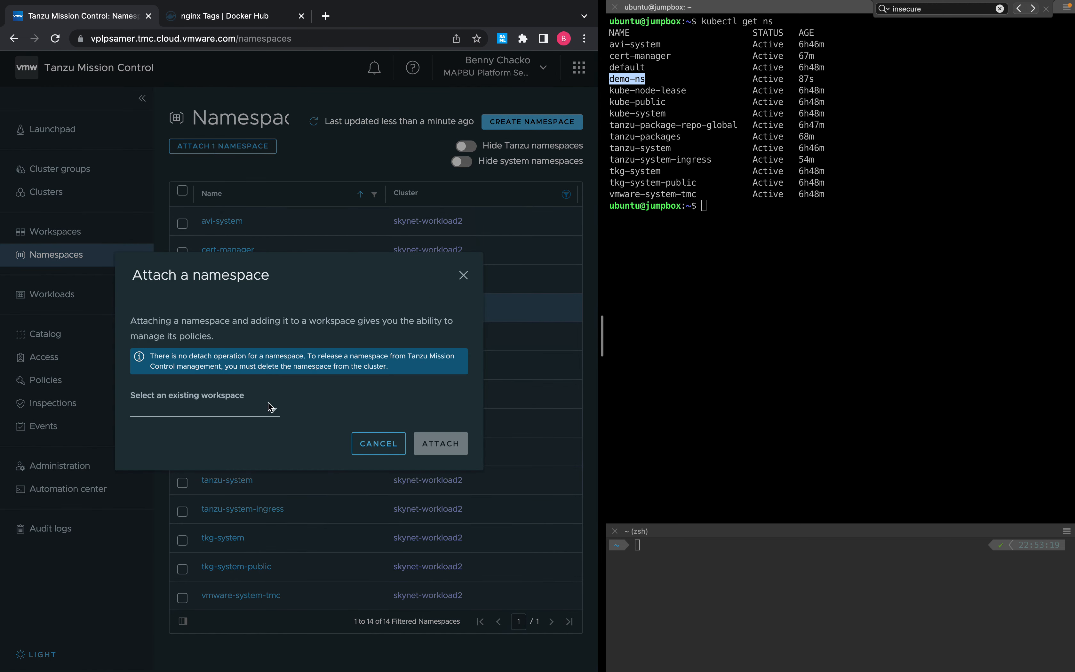
left_click(273, 411)
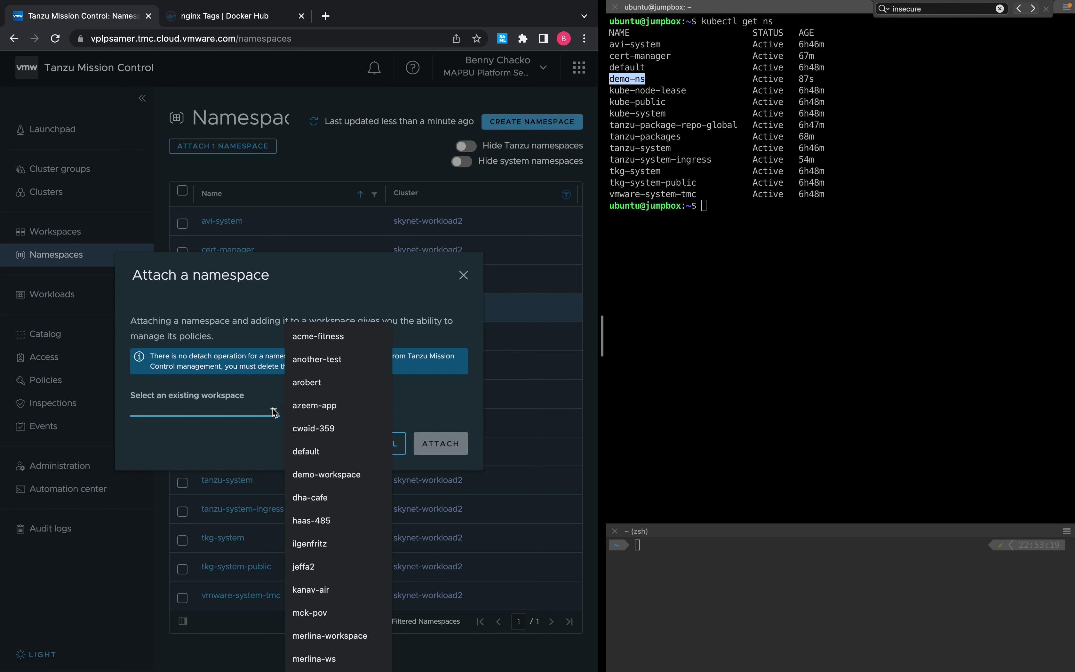
scroll(314, 466, "down", 3)
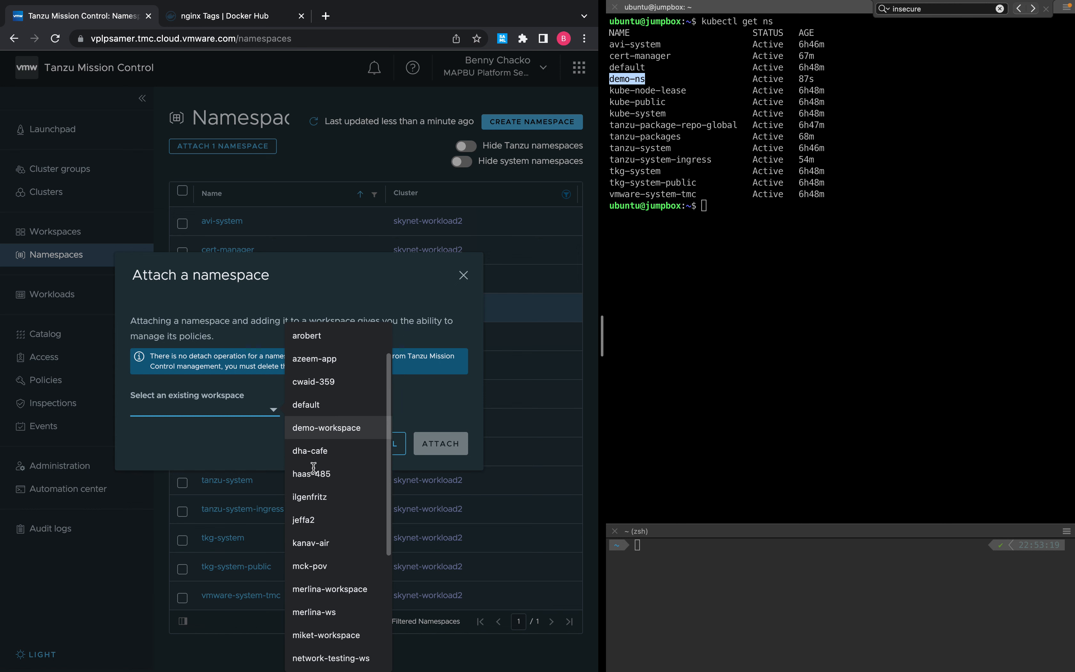
scroll(313, 467, "down", 6)
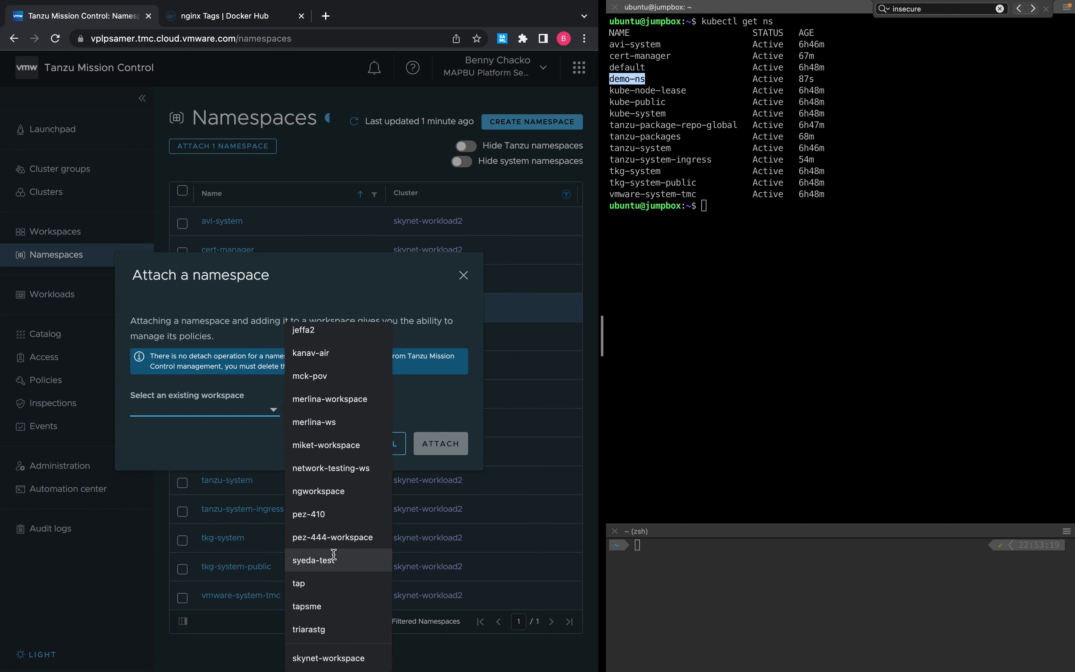
scroll(334, 555, "up", 8)
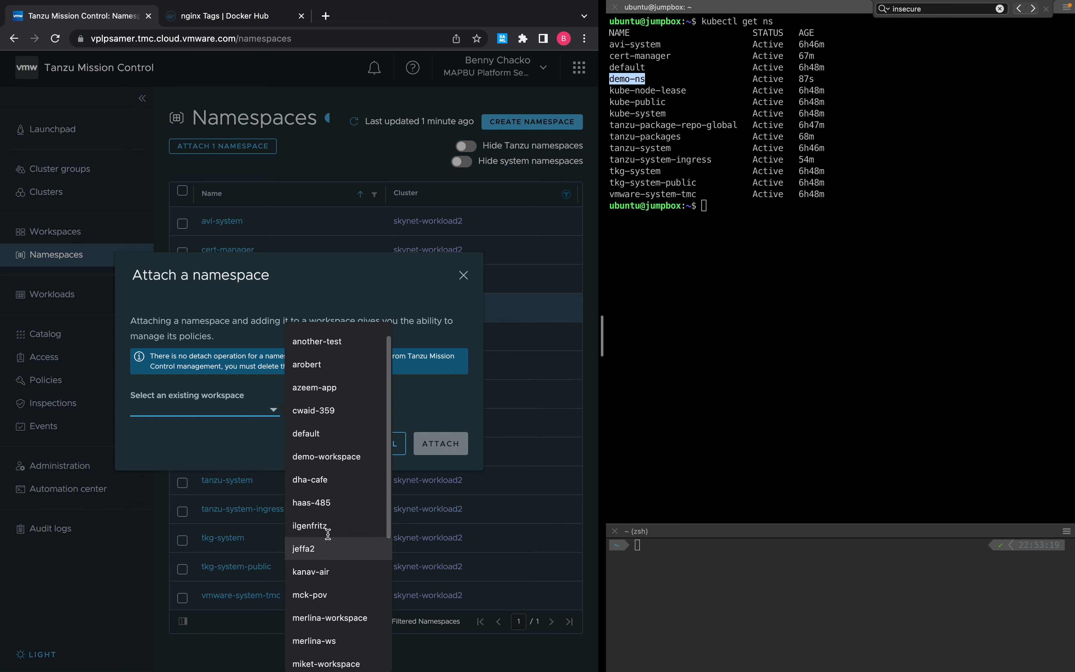
left_click(318, 460)
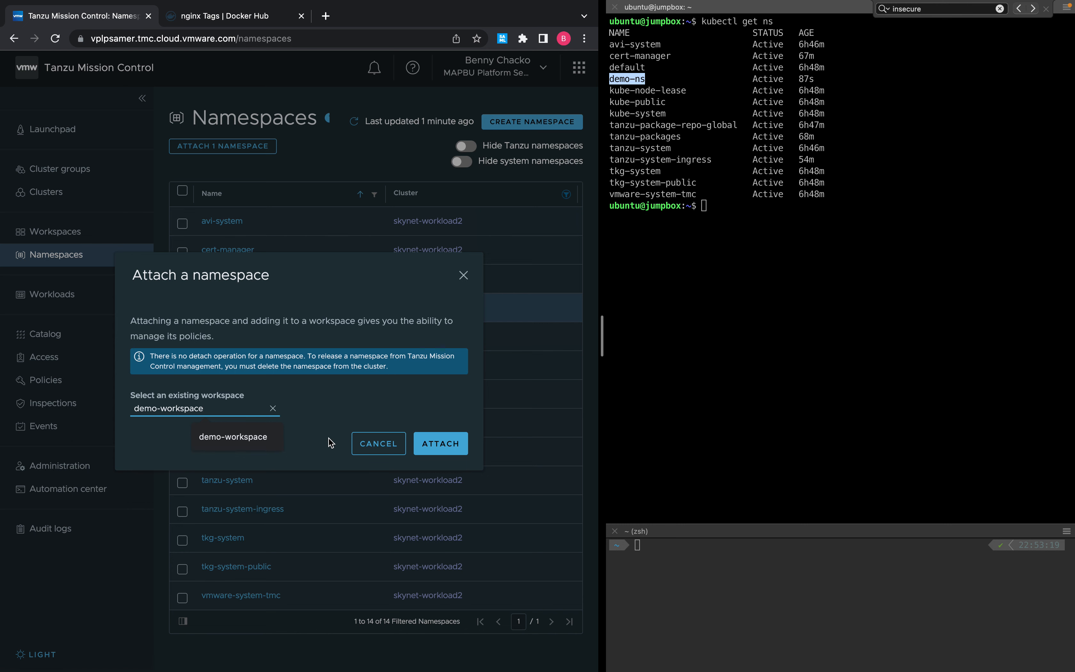
left_click(441, 443)
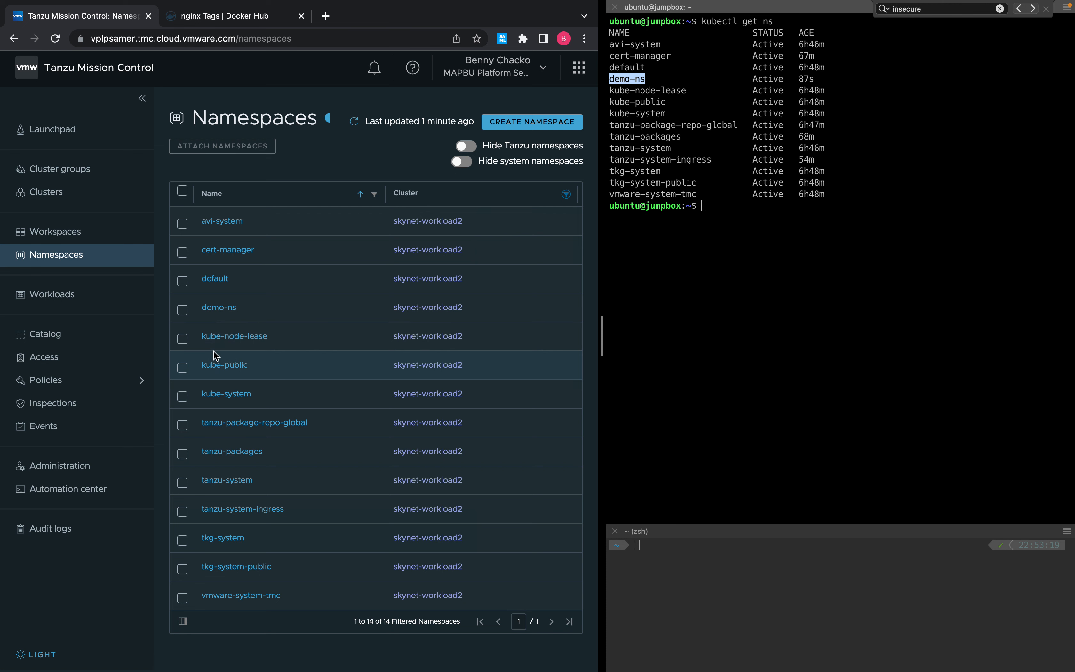
Show demo-workspace's image registry policy assignments, expanded to reveal demo-ns.
left_click(58, 382)
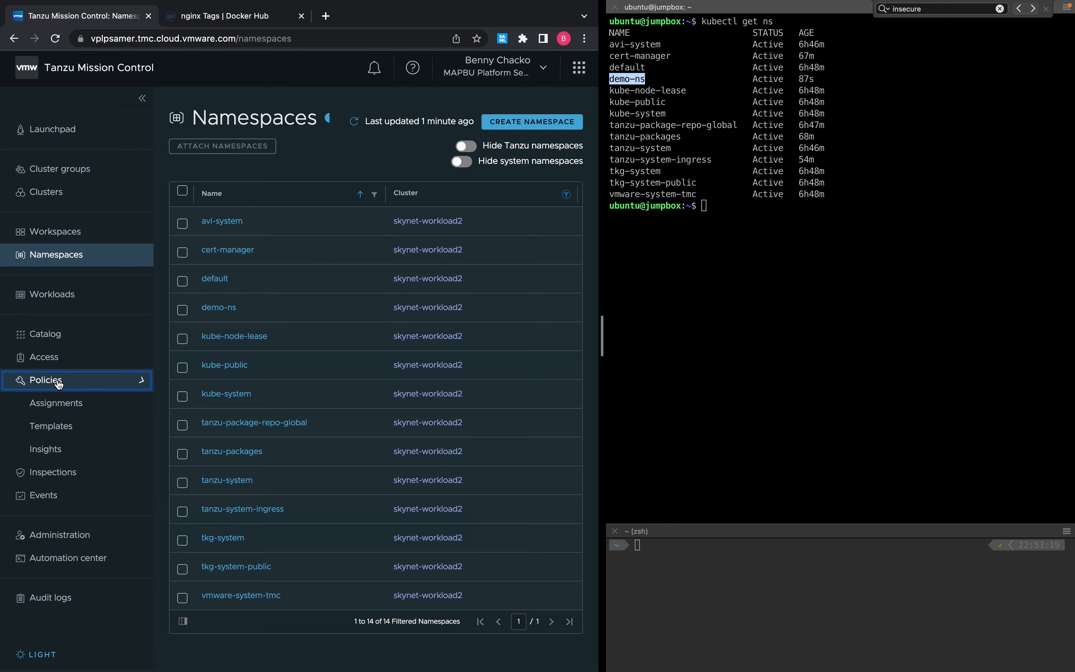
left_click(71, 408)
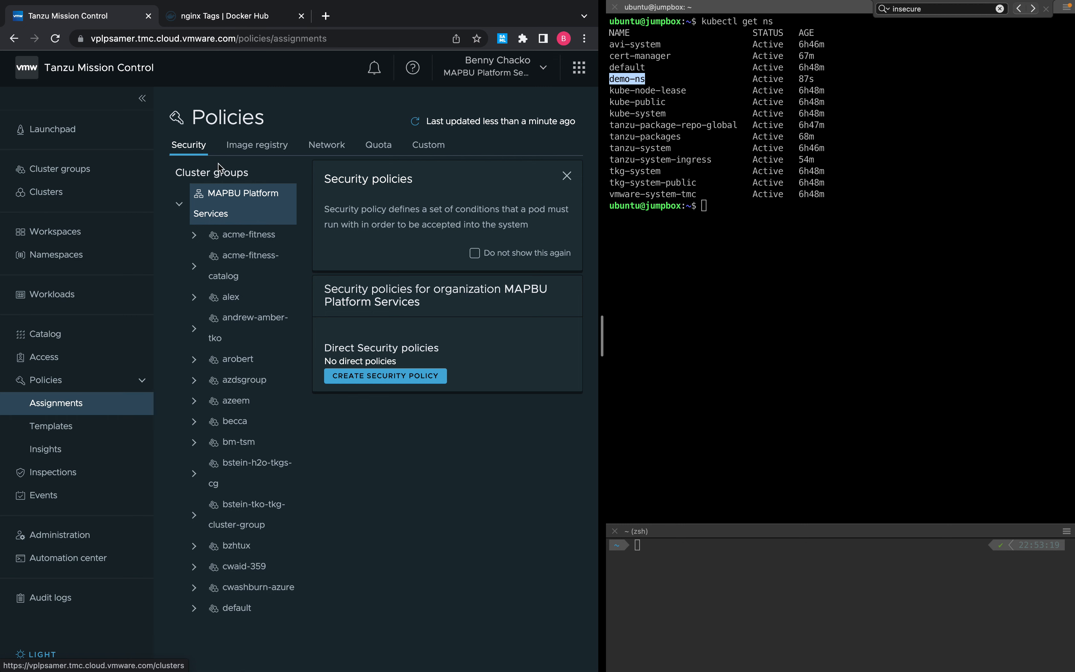
left_click(260, 150)
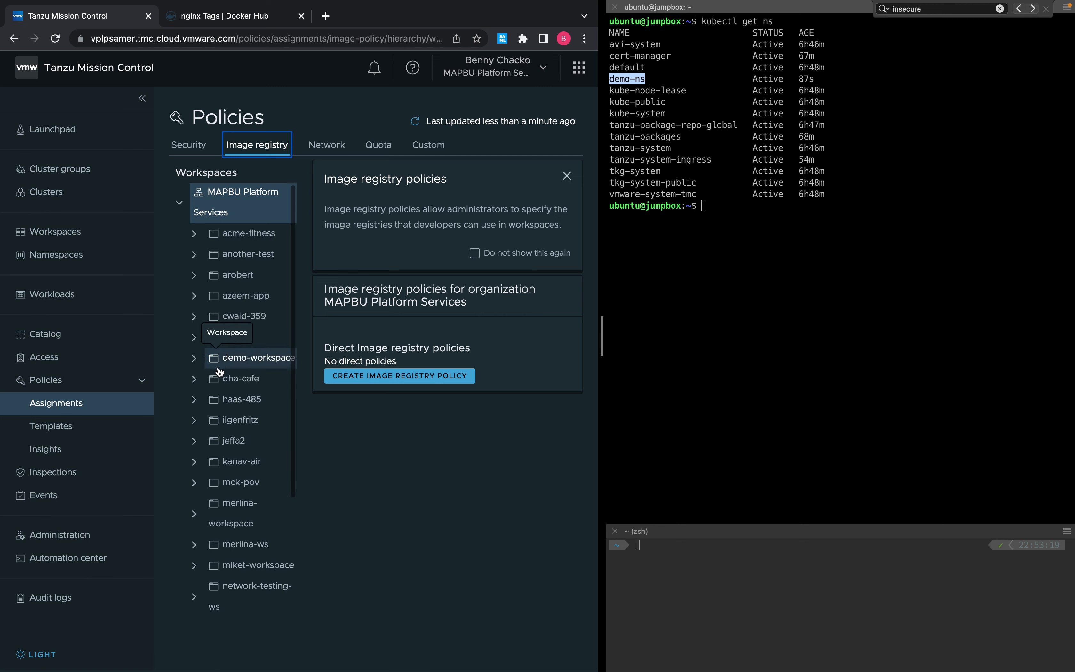
scroll(240, 356, "down", 1)
left_click(240, 354)
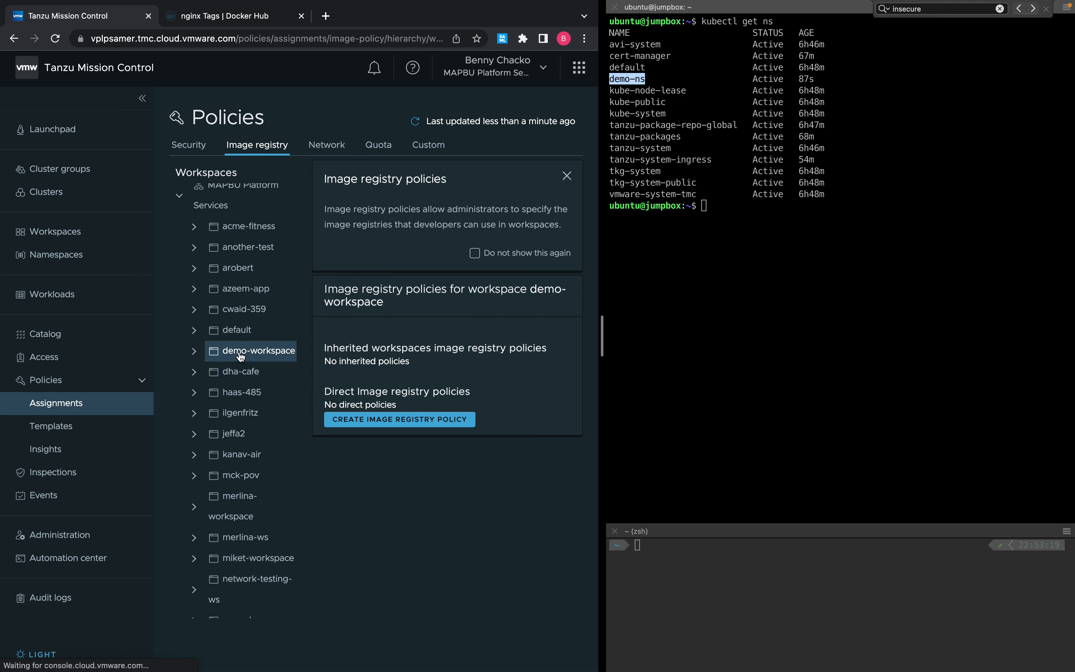
left_click(194, 351)
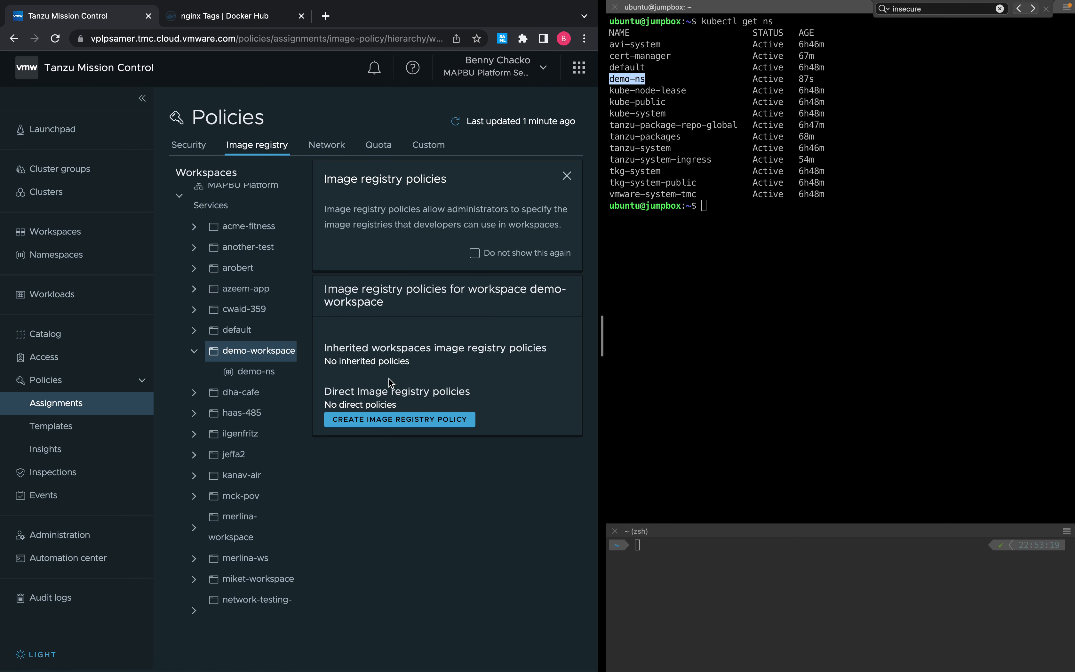
Start a new image registry policy for demo-workspace, leaving the template at Require Digest.
left_click(369, 423)
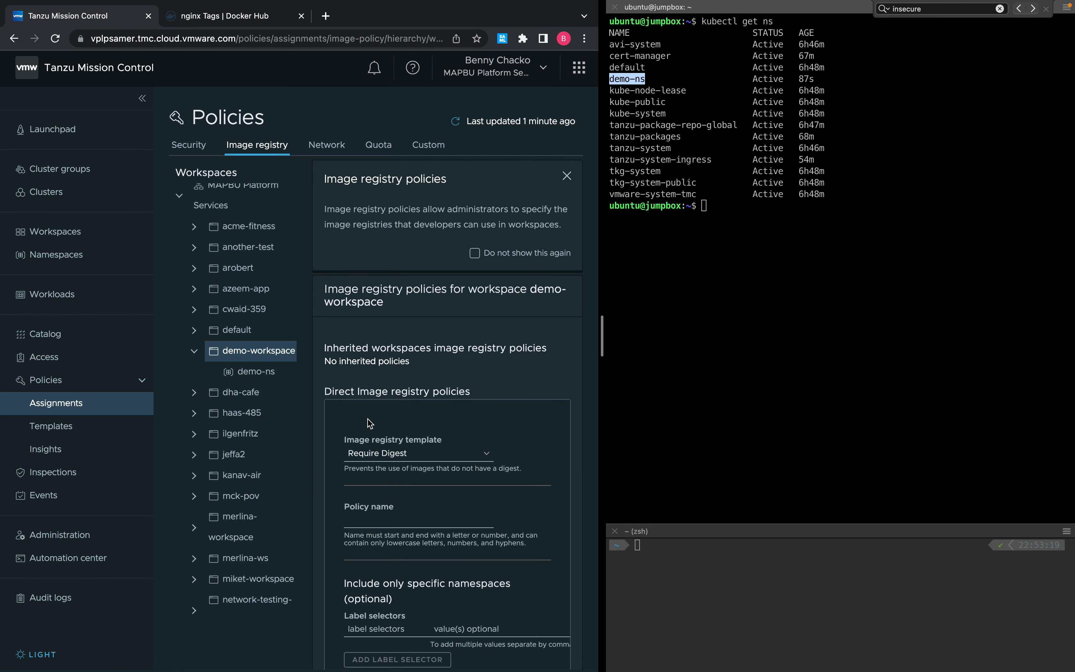
scroll(374, 440, "down", 2)
scroll(374, 439, "down", 4)
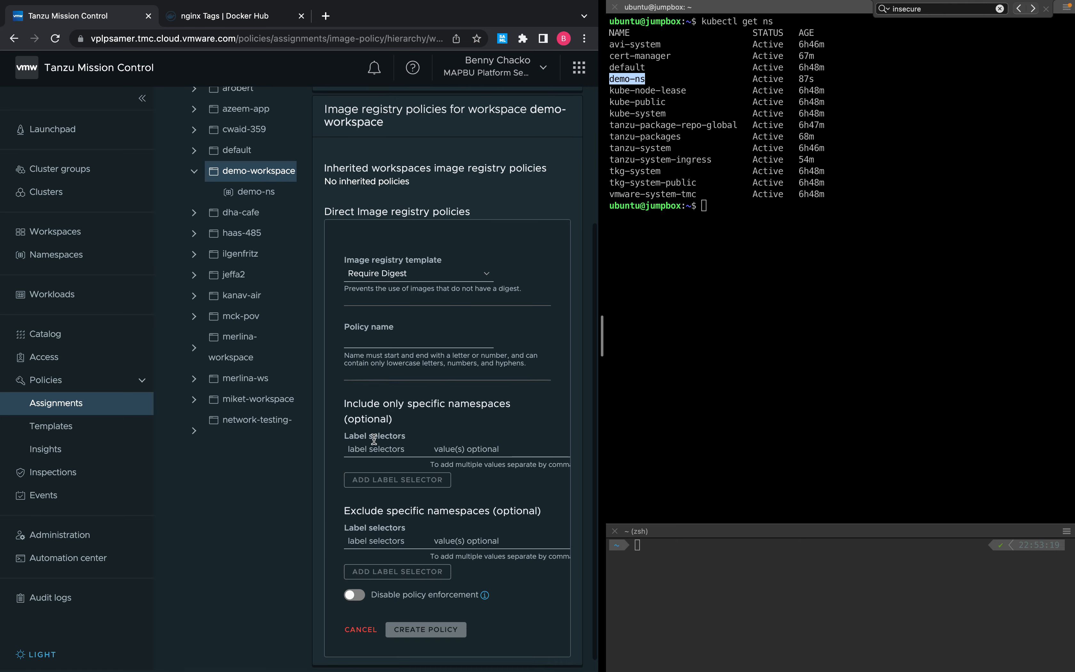
left_click(462, 265)
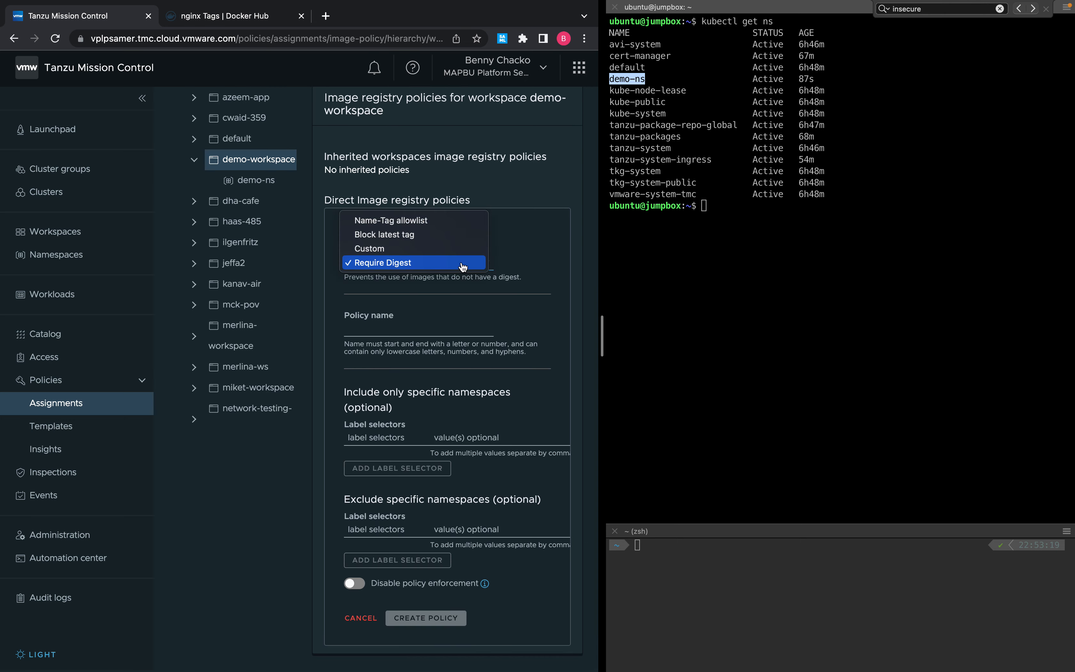
left_click(527, 257)
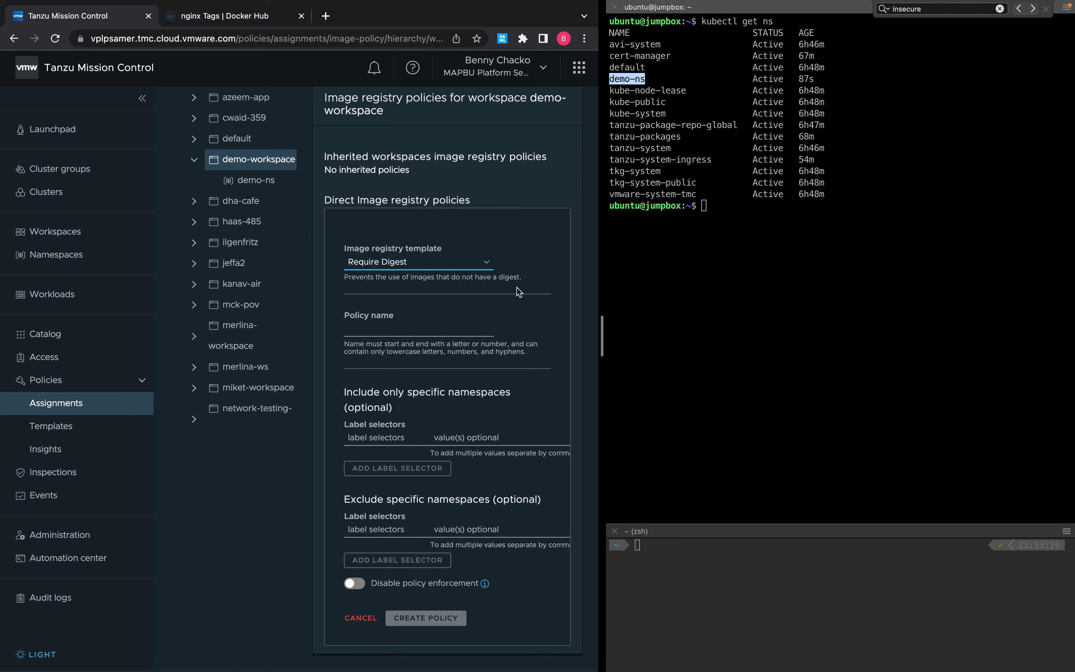
left_click(720, 266)
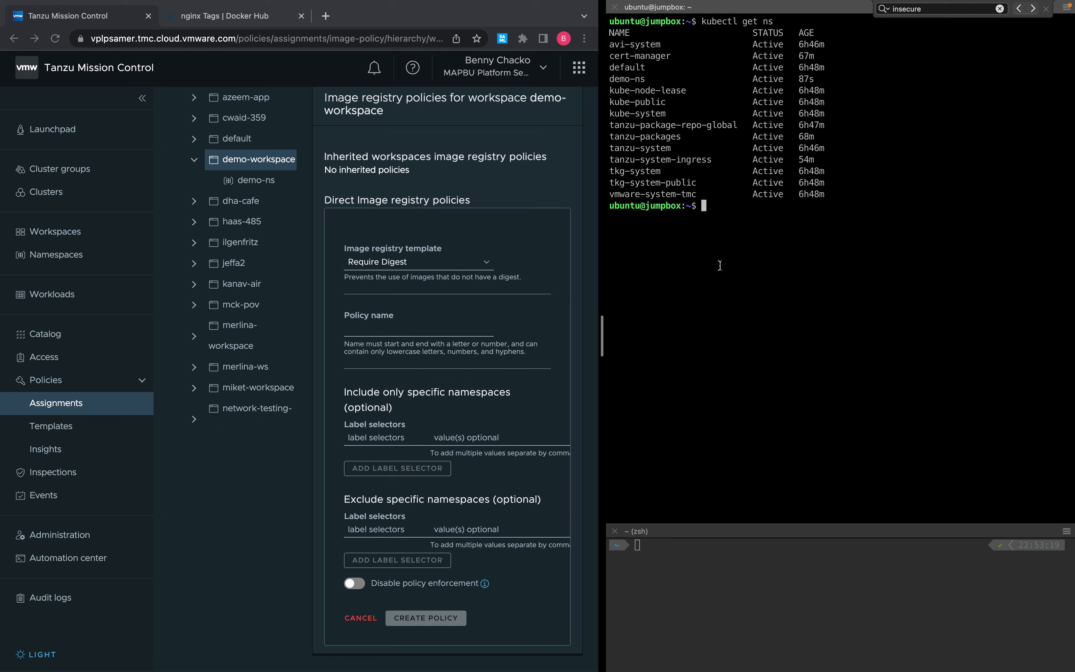
Create a demo pod from nginx:latest in demo-ns, then delete it.
type("kubectl run demo --ijmag")
key("BackSpace")
key("BackSpace")
key("BackSpace")
key("BackSpace")
type("mage nginx:latest ")
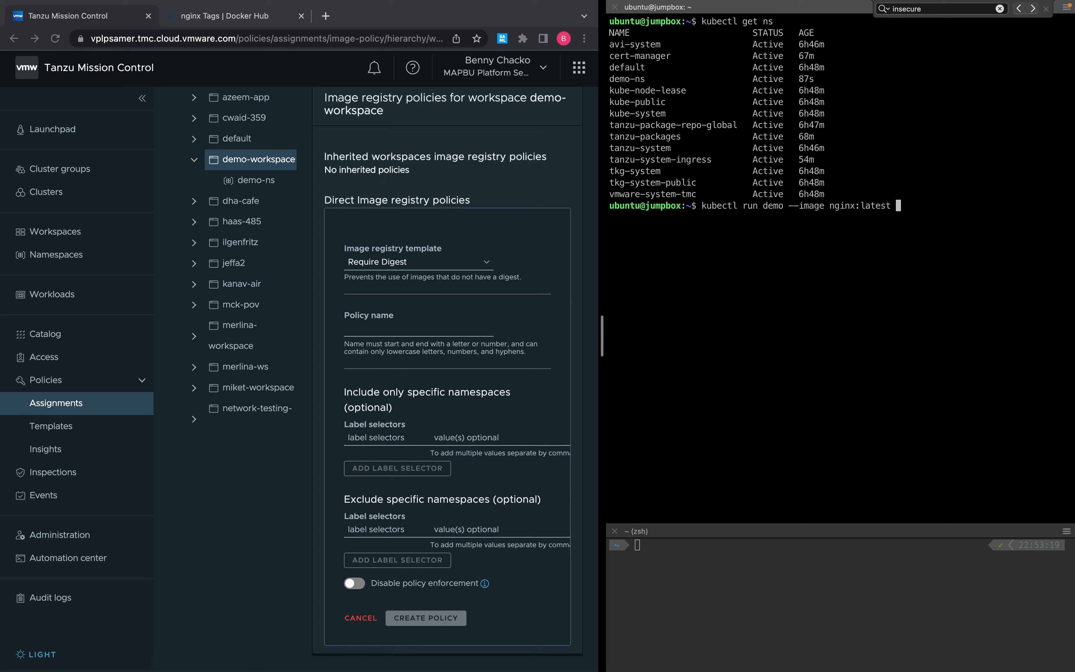
type("-n demo-ns")
key("Return")
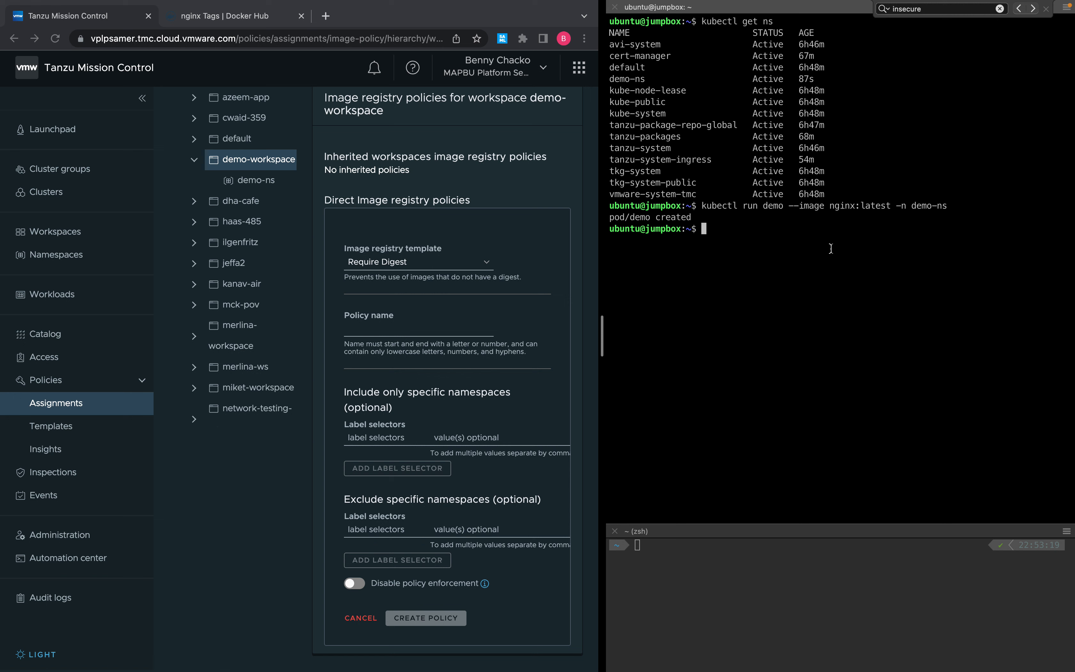
type("kubectl delete pod demo -n demo-ns")
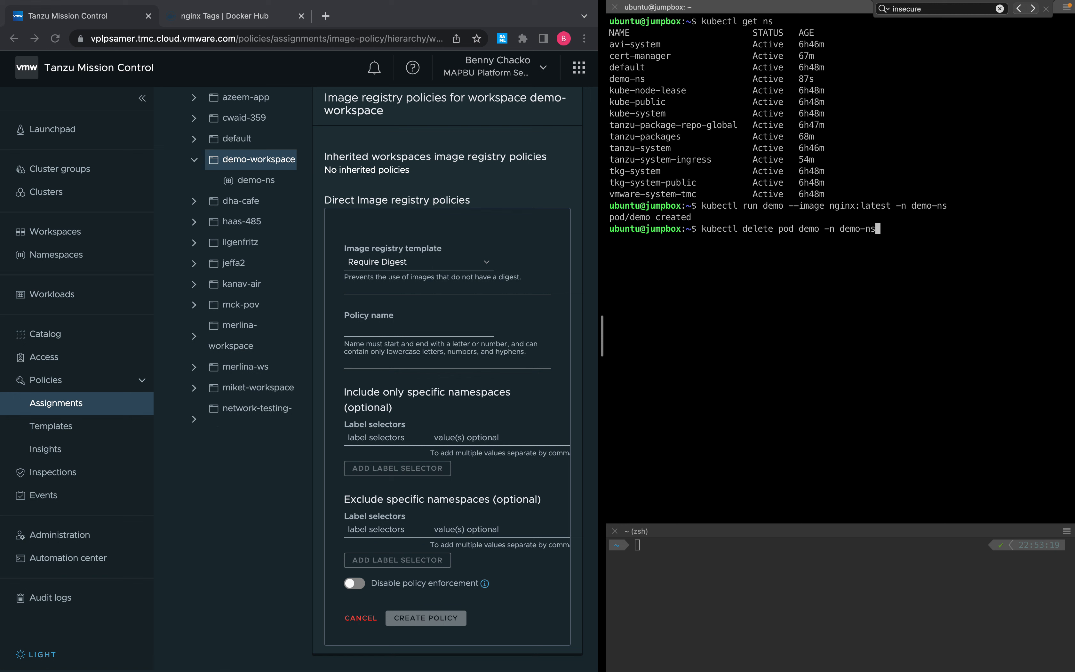
key("Return")
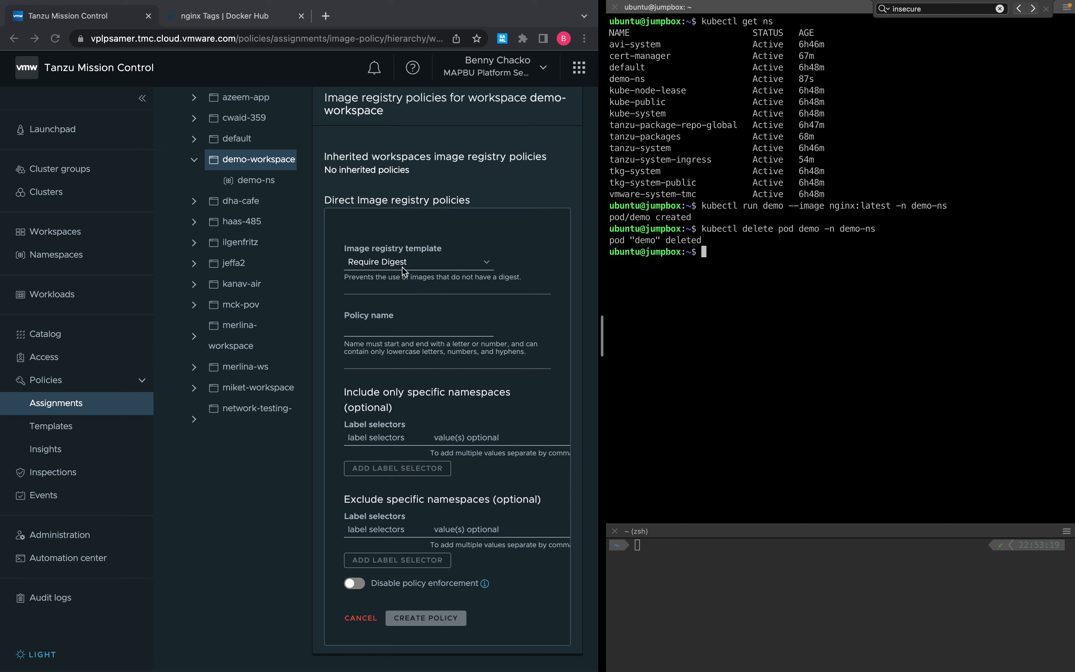
Create the policy demo-policy using the Block latest tag template.
left_click(487, 263)
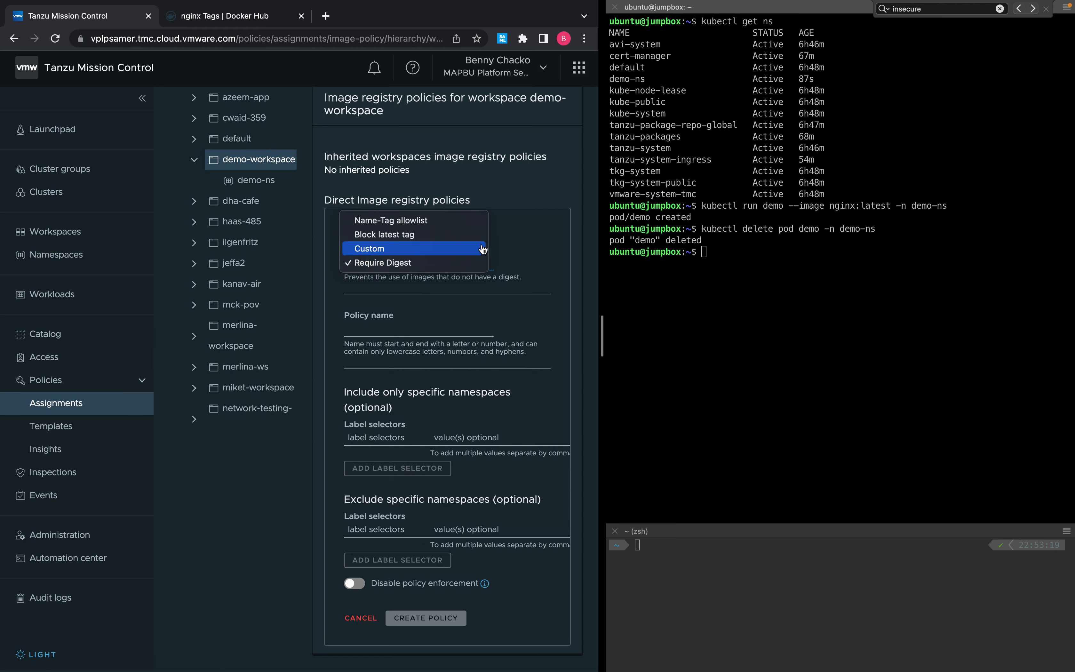
left_click(414, 235)
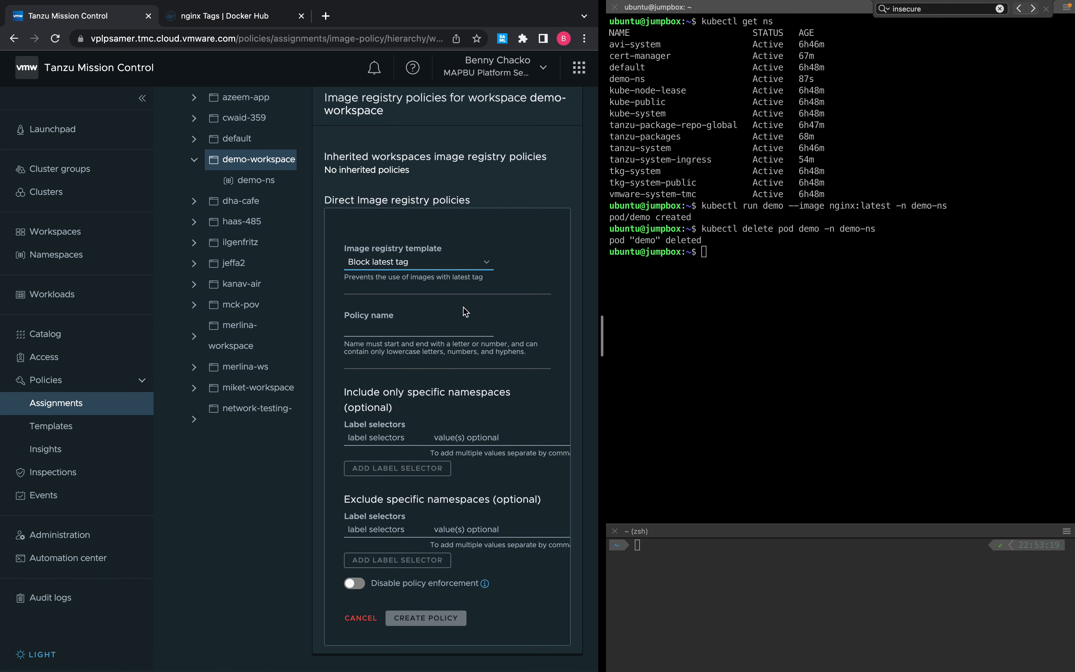
left_click(424, 334)
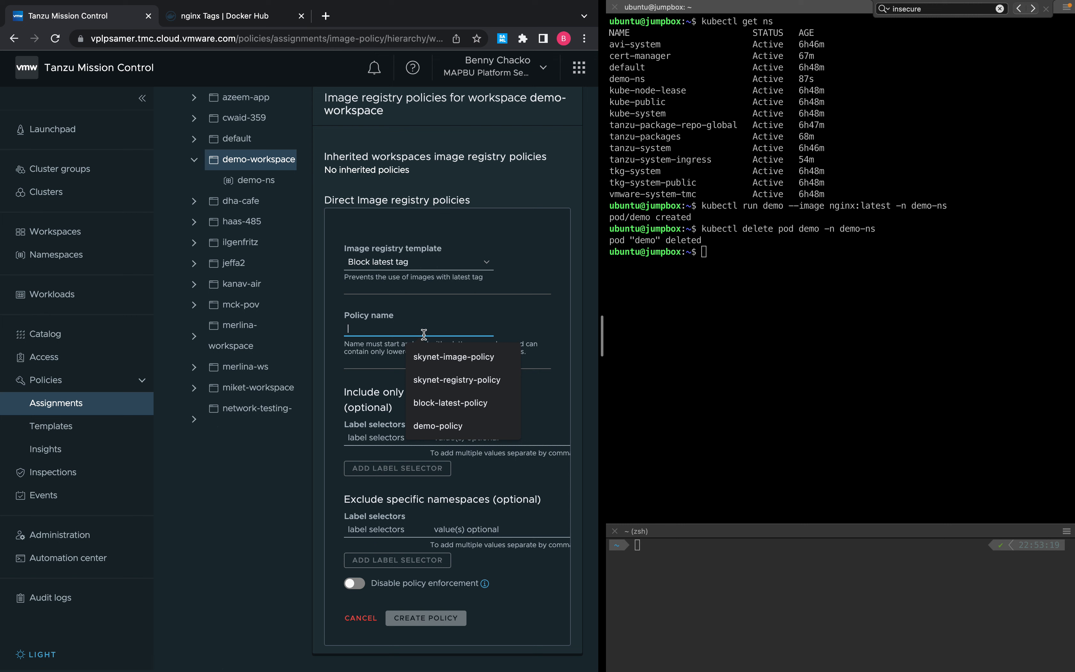
left_click(450, 426)
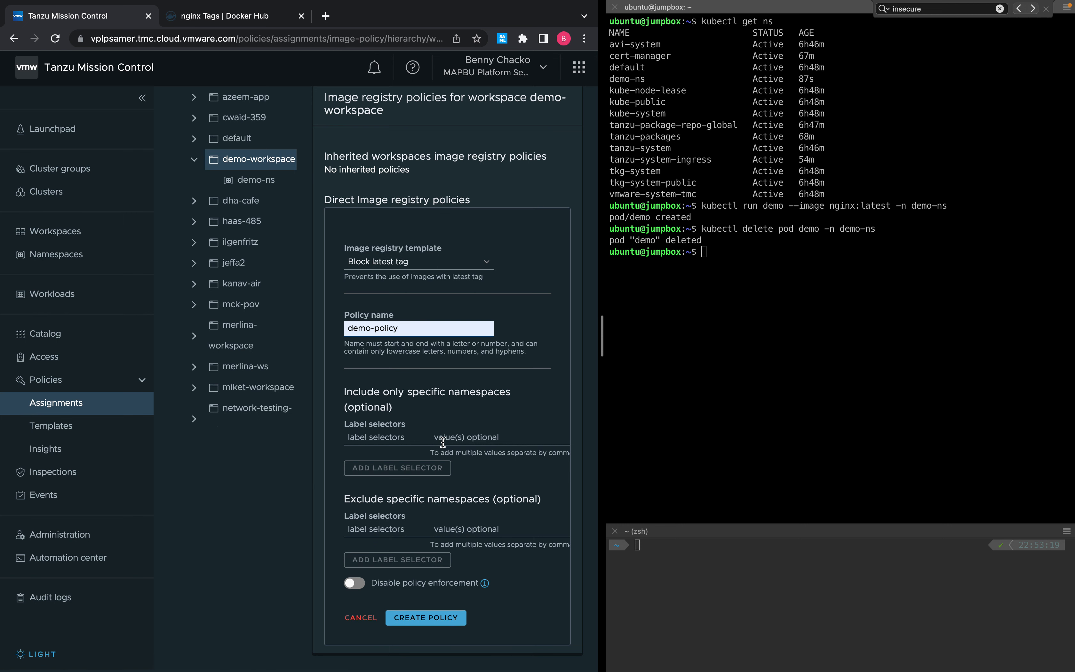
left_click(443, 621)
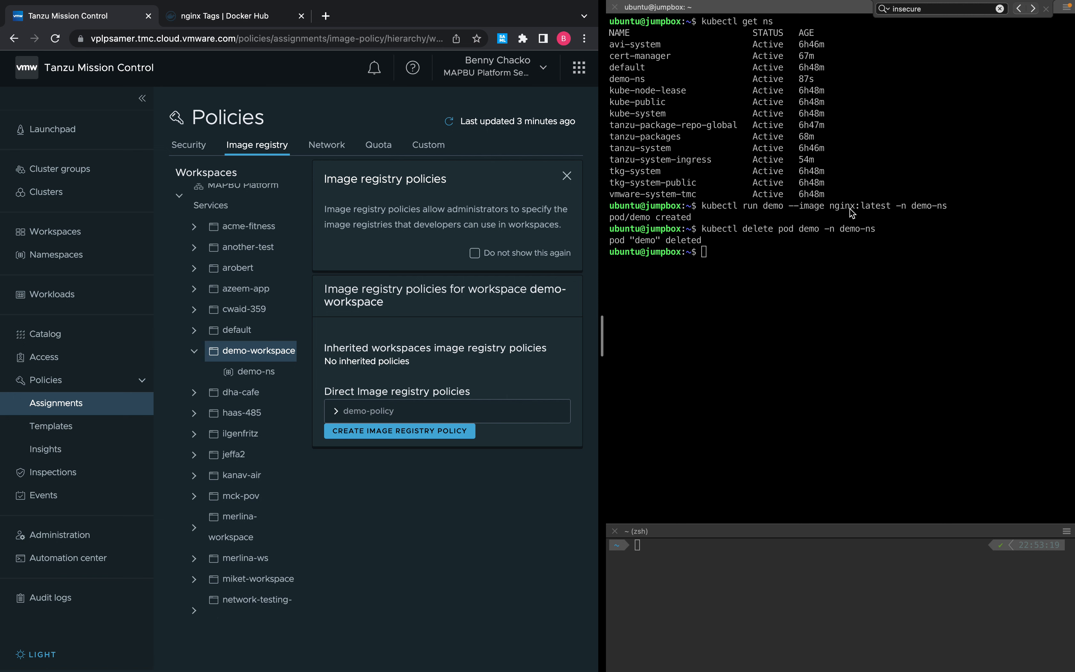
Create and delete the nginx:latest demo pod in demo-ns twice more.
left_click(812, 306)
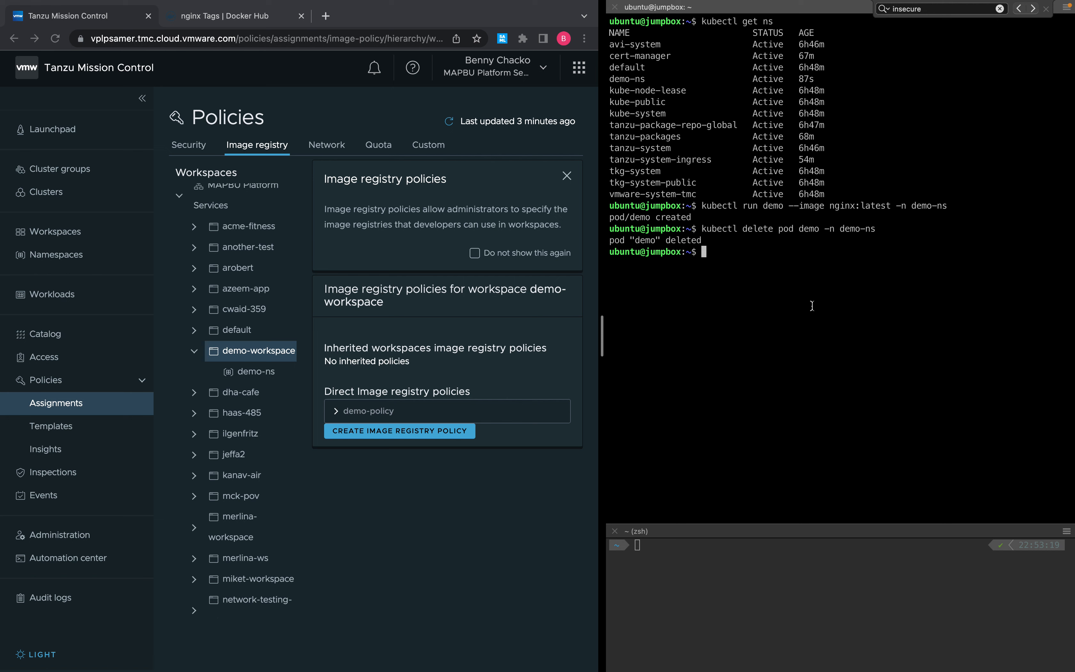
type("kubectl run demo --image ")
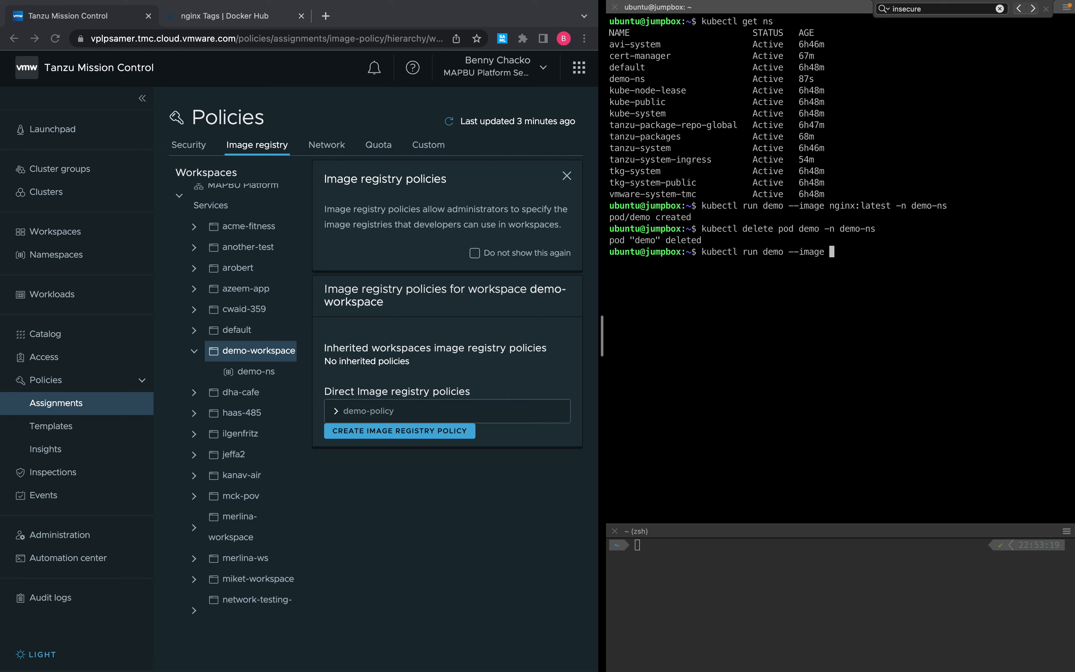
type("nginx:latest -n demo-ns")
key("Return")
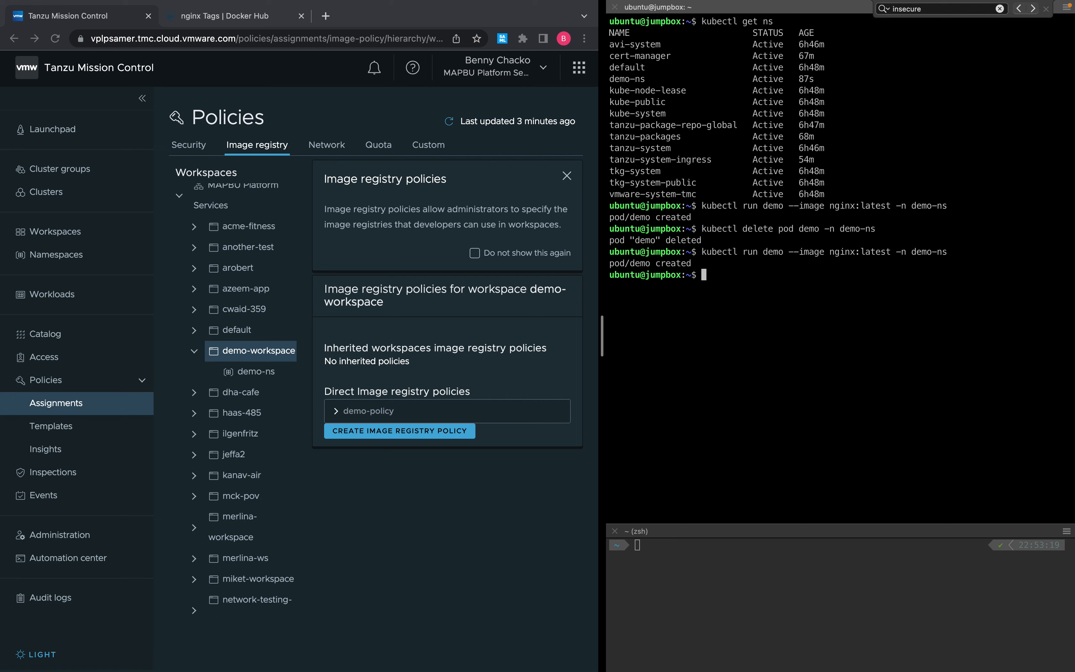
key("Up")
key("Up")
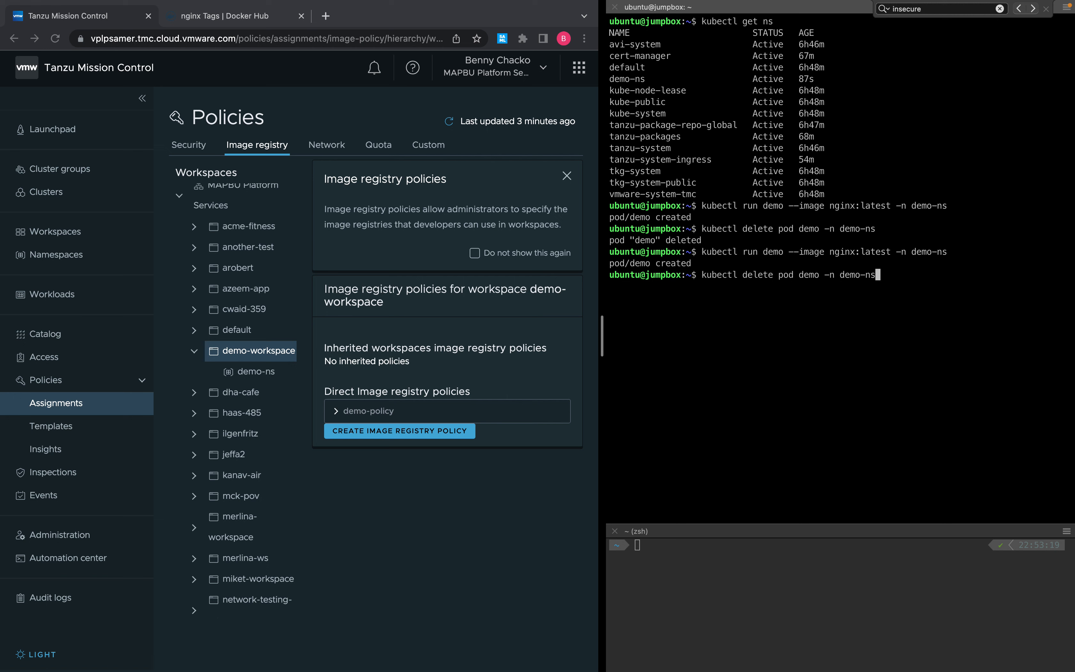
key("Return")
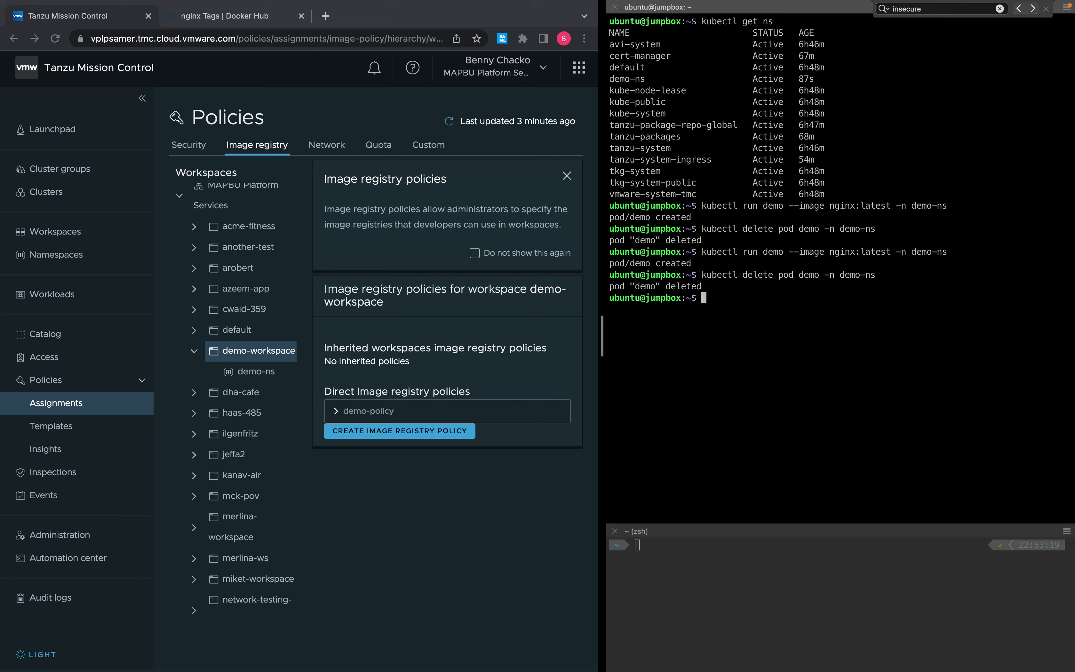
key("Up")
key("Up")
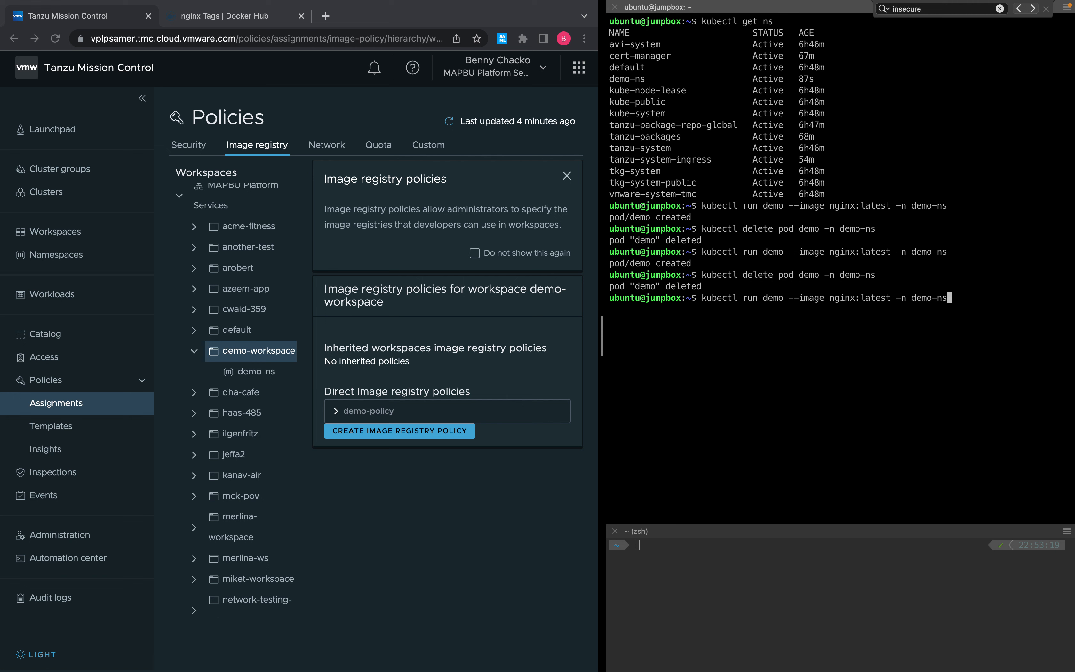
key("Return")
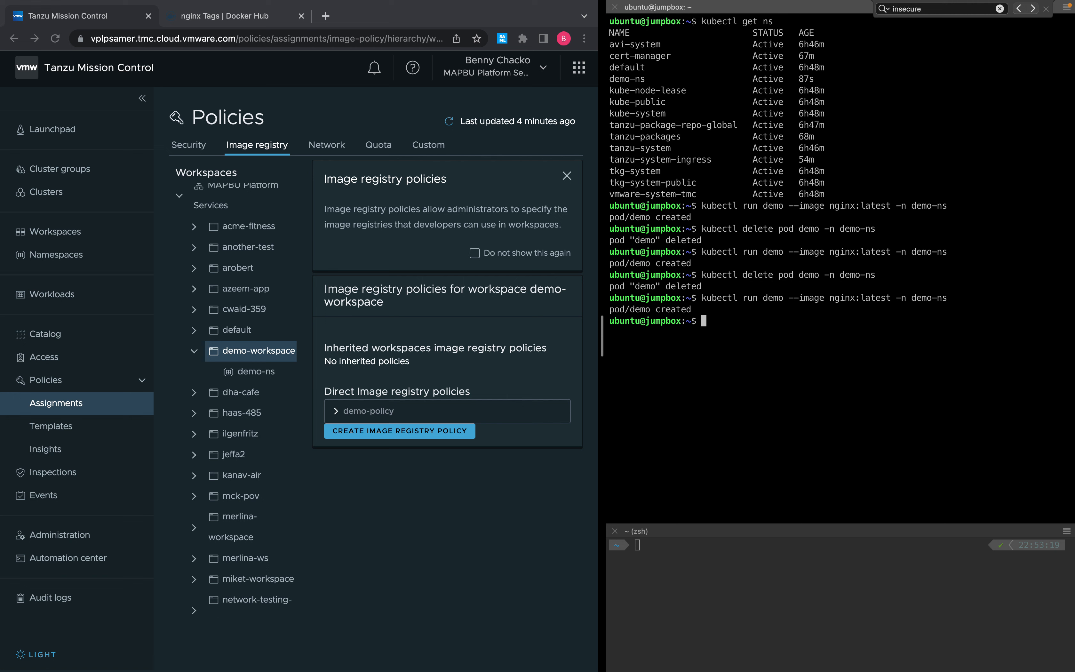
key("Up")
key("Up")
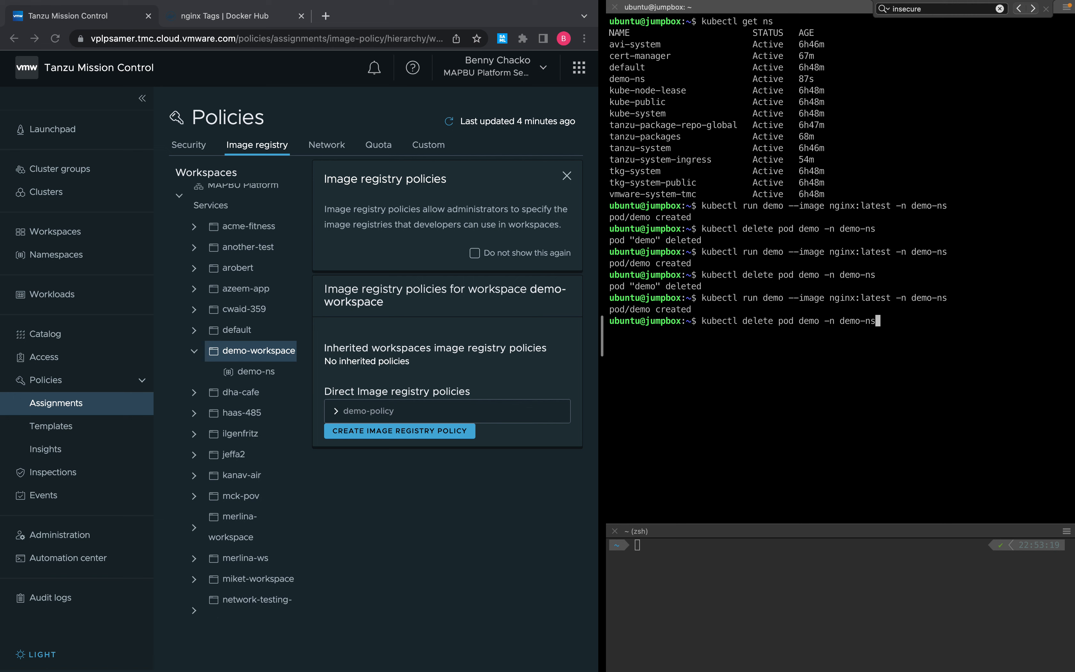
key("Return")
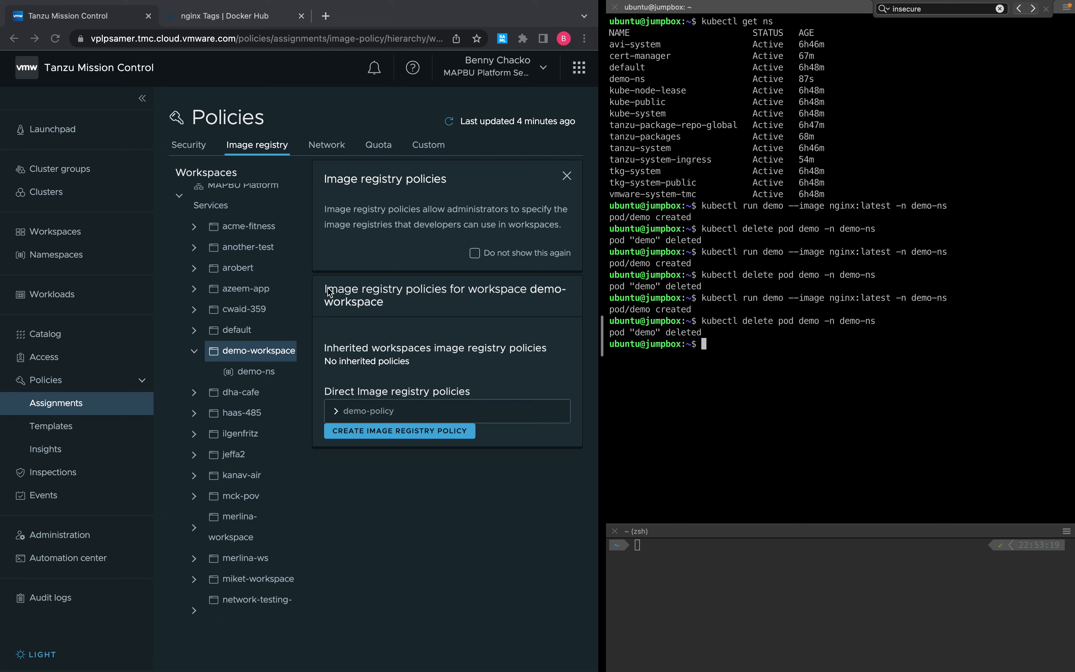
Confirm demo-ns inherits demo-policy with the Block latest tag template, then dismiss the info card.
left_click(269, 377)
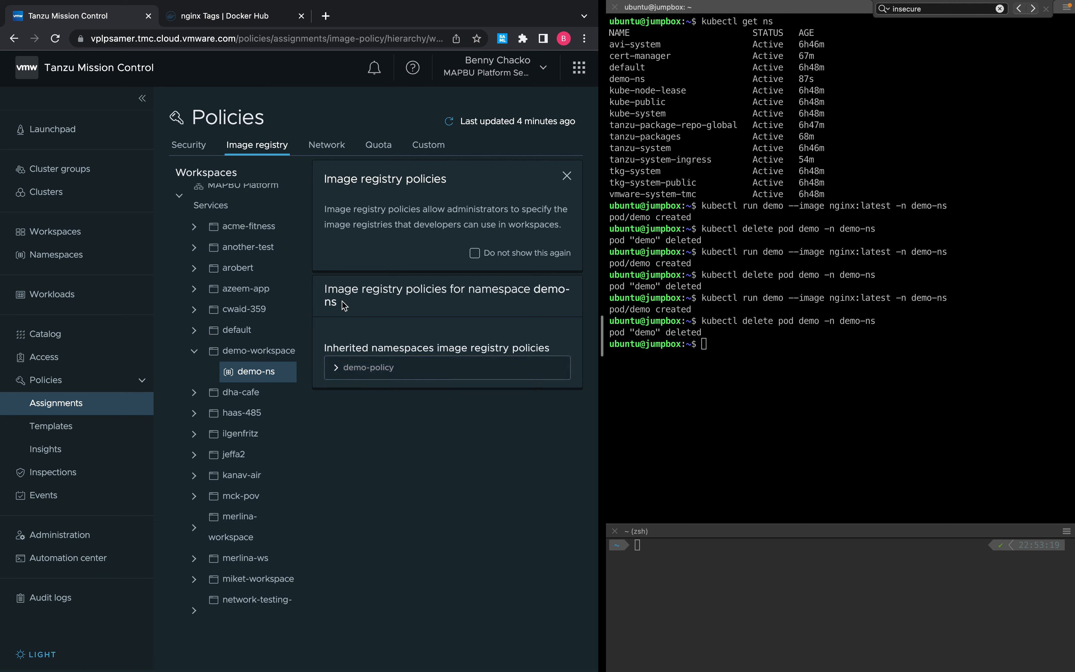
left_click(331, 373)
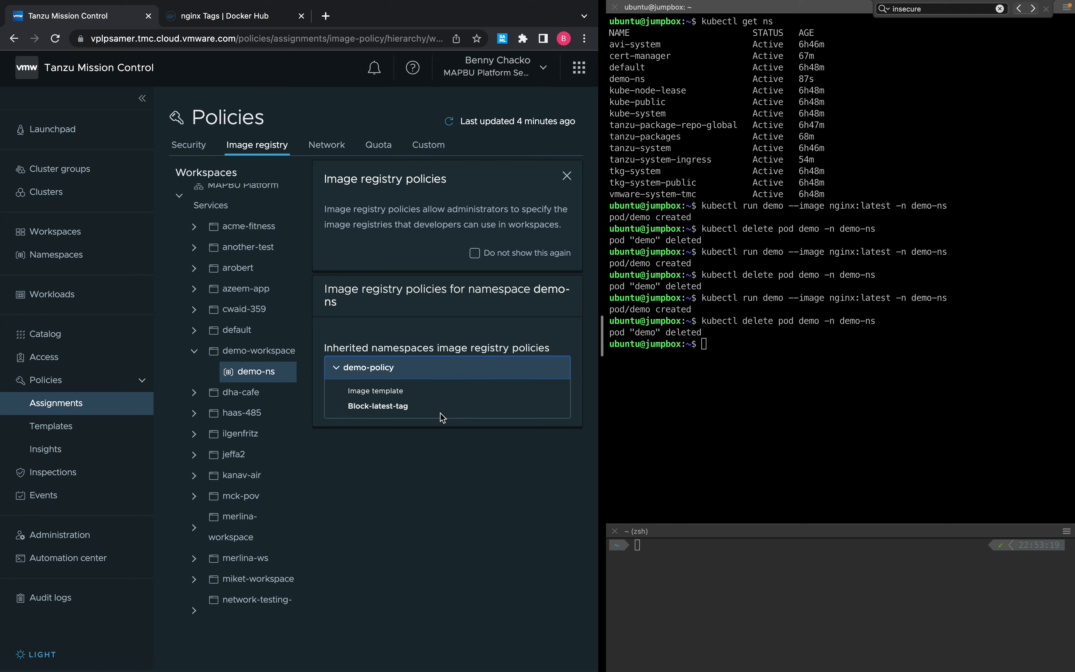
left_click(566, 176)
Recall the nginx:latest kubectl run command in the terminal.
left_click(808, 363)
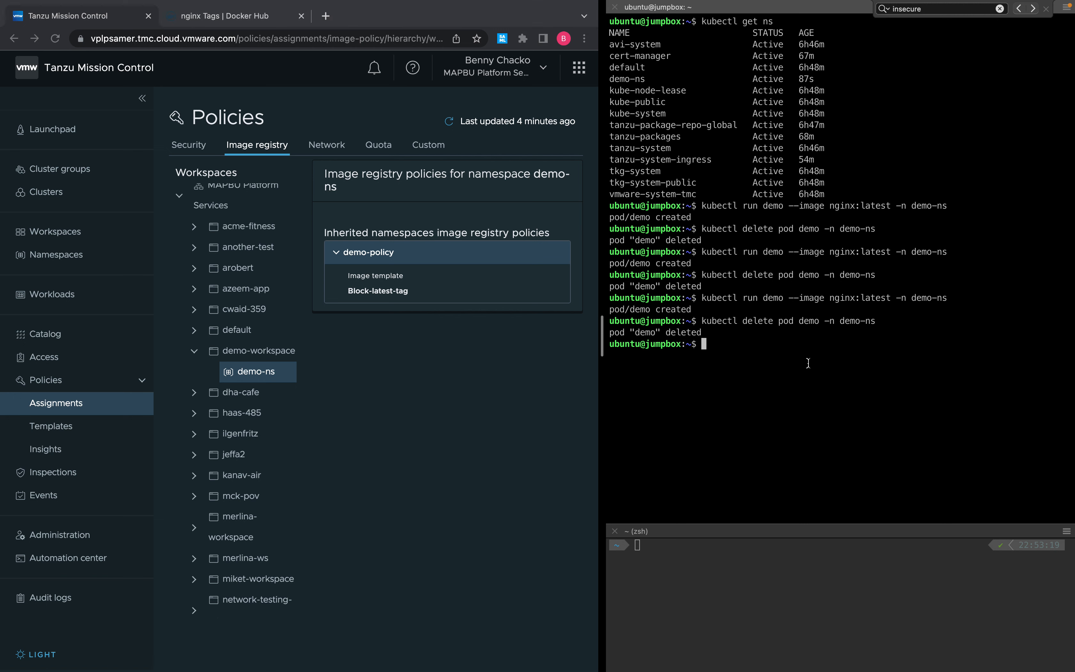
key("Up")
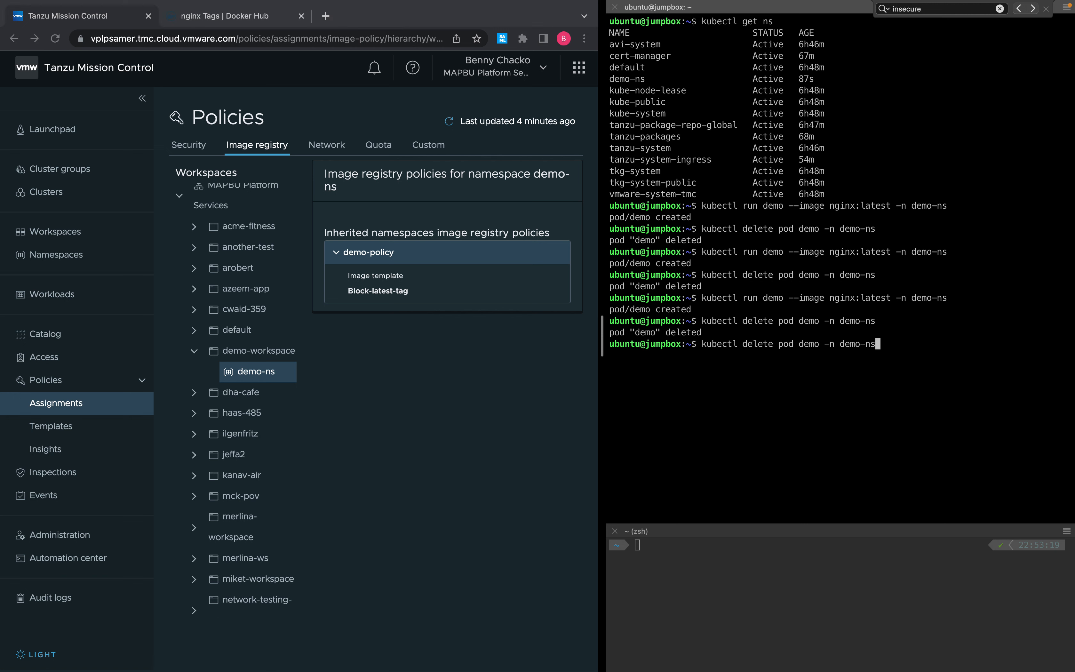
key("Up")
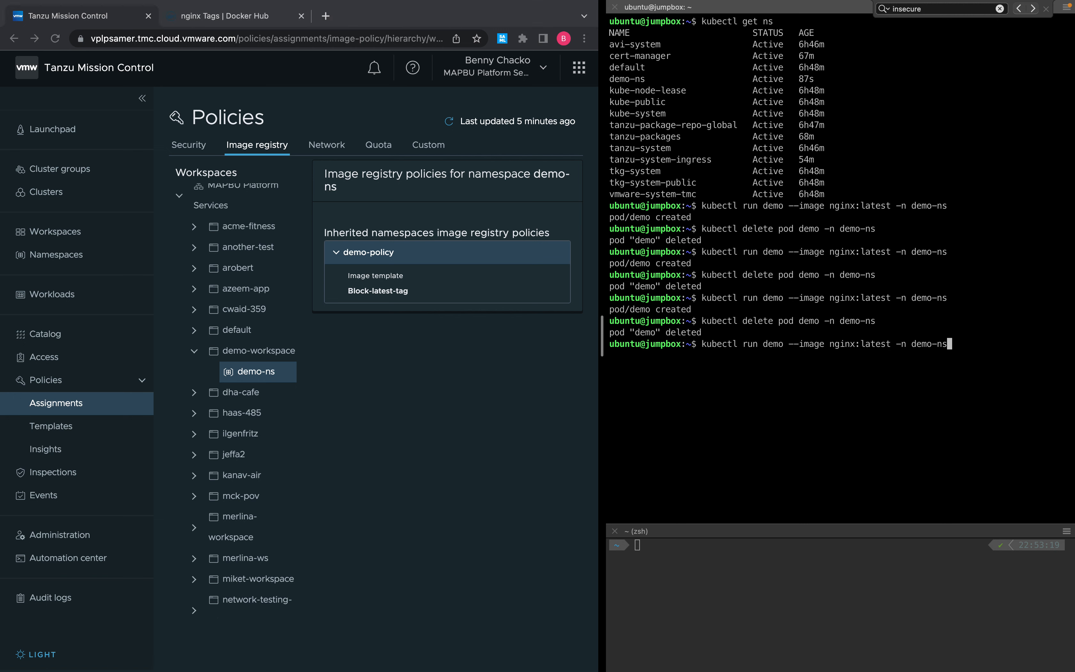
Retry nginx:latest in demo-ns (rejected by demo-policy), then run the demo pod with nginx:1.
key("Return")
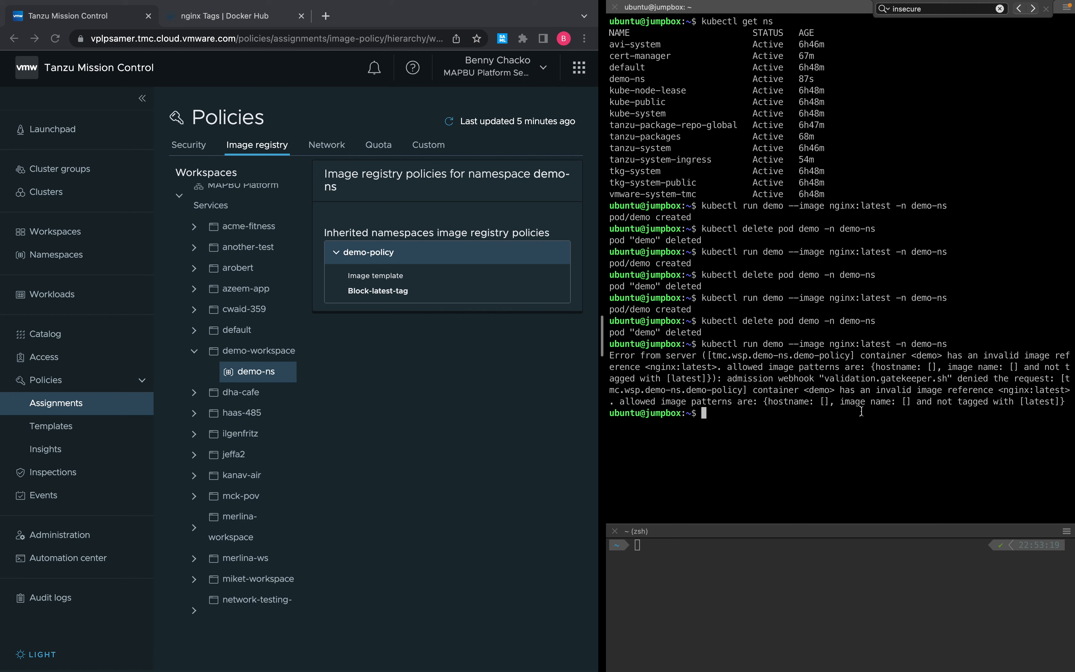
key("Up")
key("Left")
key("Left")
key("Left")
key("Left")
key("Left")
key("Left")
key("Left")
key("Left")
key("Left")
key("Left")
key("Left")
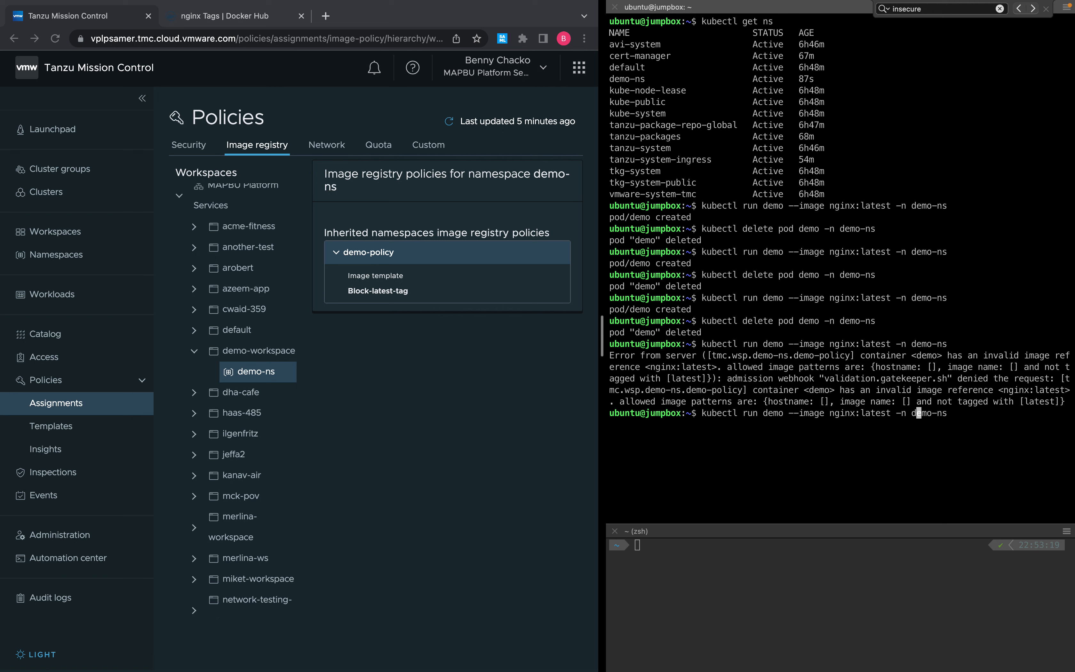
key("BackSpace")
key("BackSpace")
key("BackSpace")
key("BackSpace")
key("BackSpace")
key("BackSpace")
type("1")
key("Return")
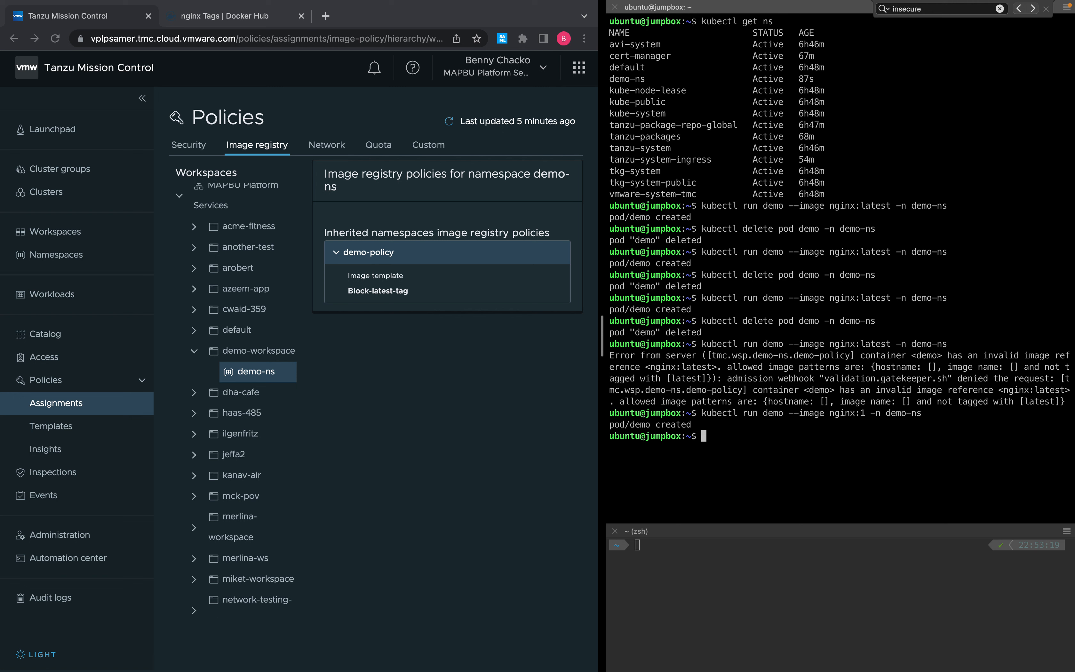